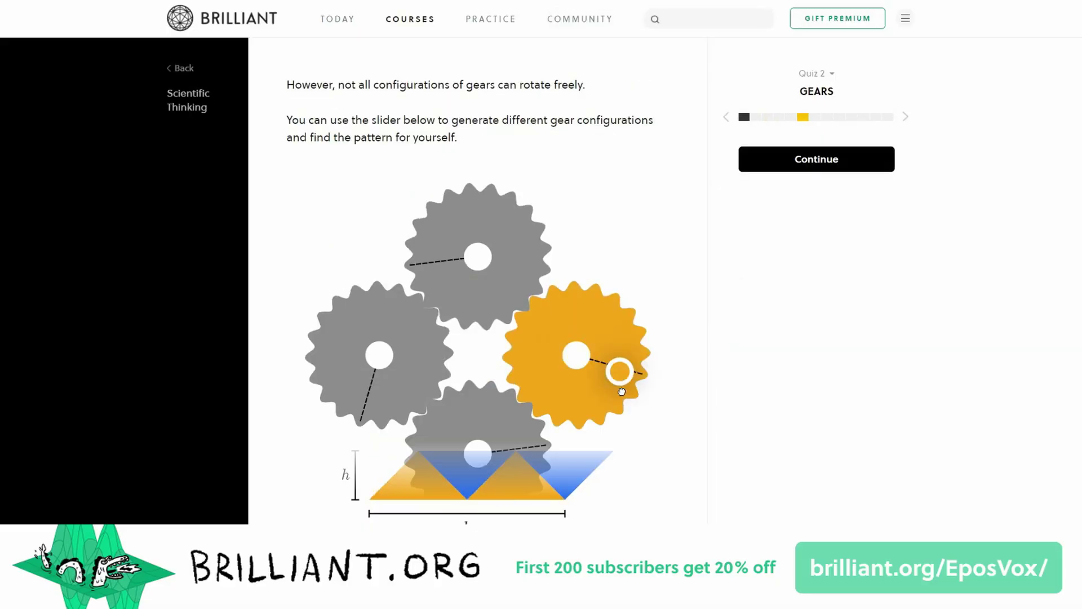
- Turn the gear rings in Brilliant's gear puzzles by dragging the orange gear
drag(621, 391, 522, 398)
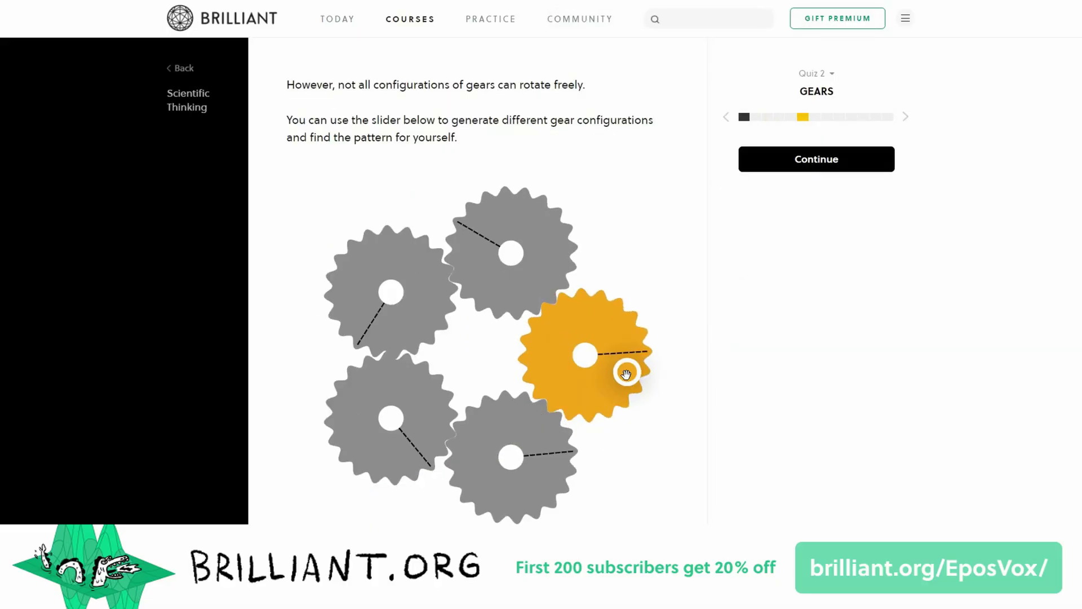
drag(627, 374, 601, 386)
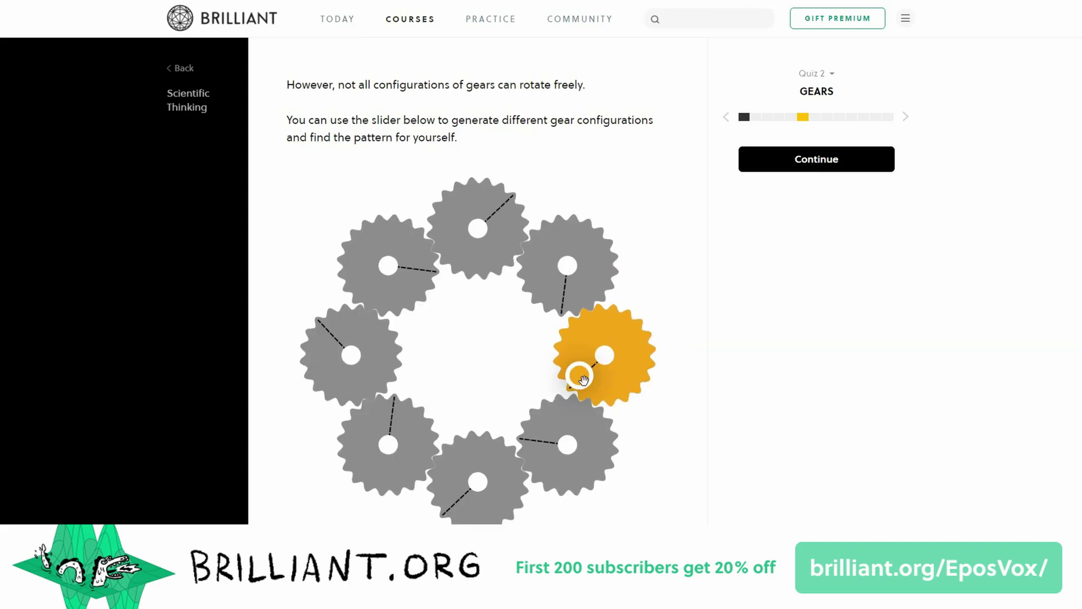
mouse_move(583, 379)
mouse_down()
mouse_move(578, 333)
mouse_move(636, 357)
mouse_move(601, 389)
mouse_up()
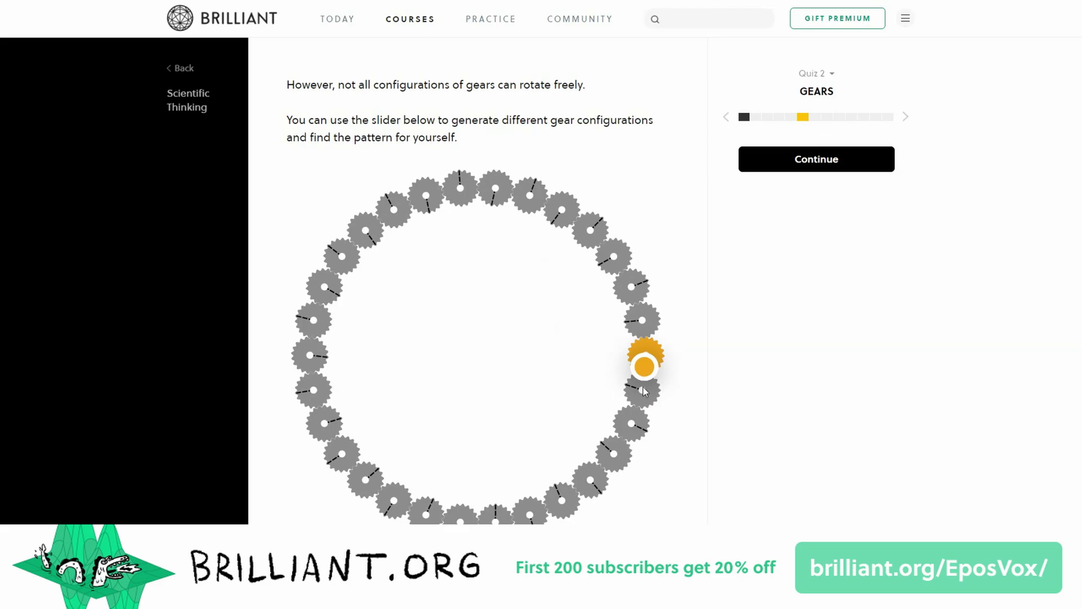
drag(644, 387, 679, 382)
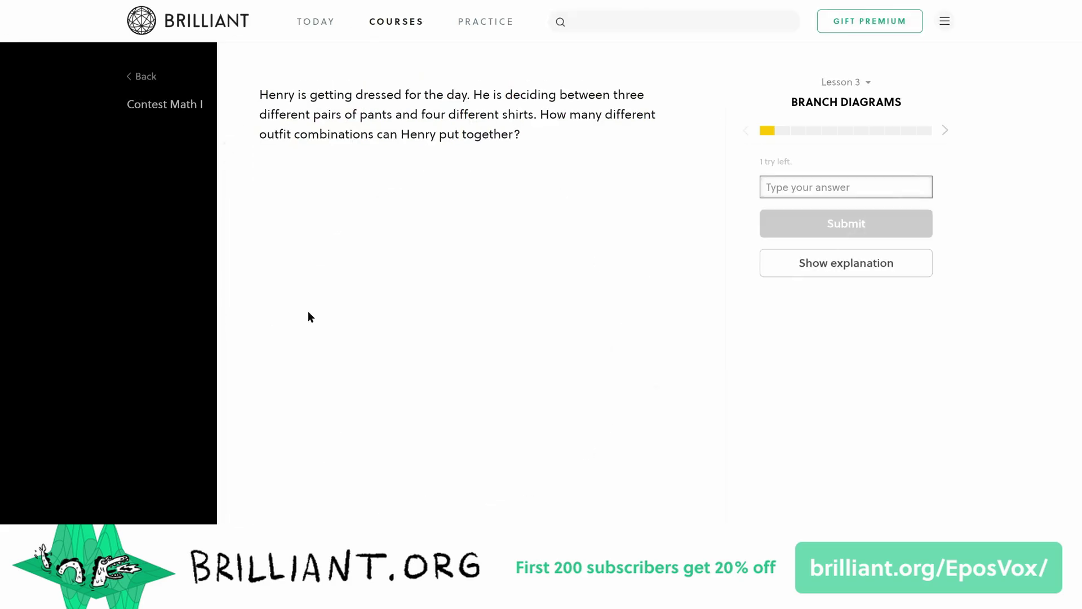
- Answer the outfit-combinations question with 12 and continue the lesson
click(798, 188)
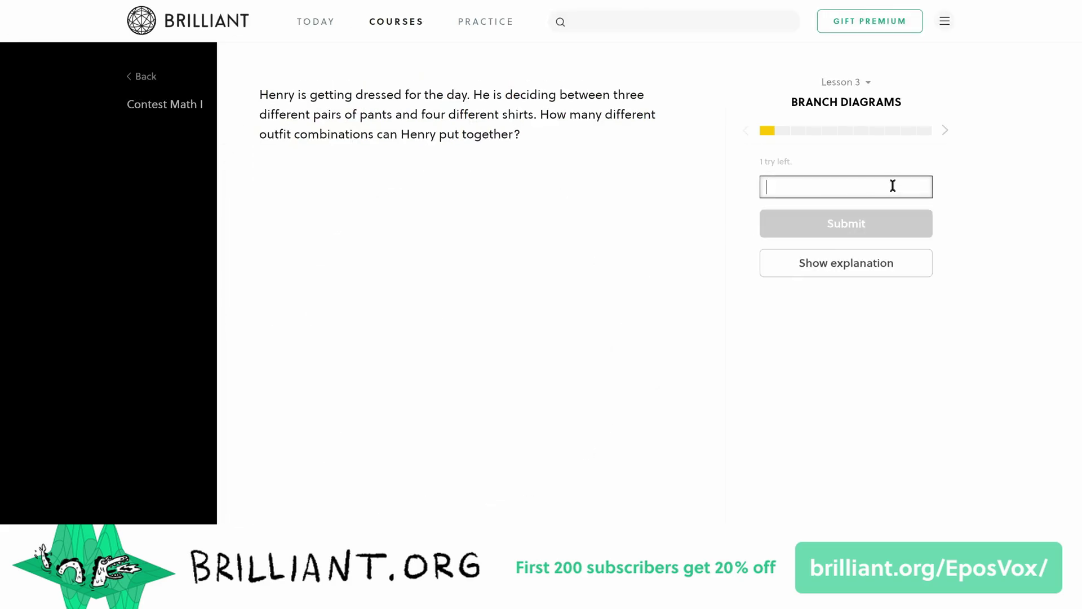
text(12)
click(885, 213)
click(552, 414)
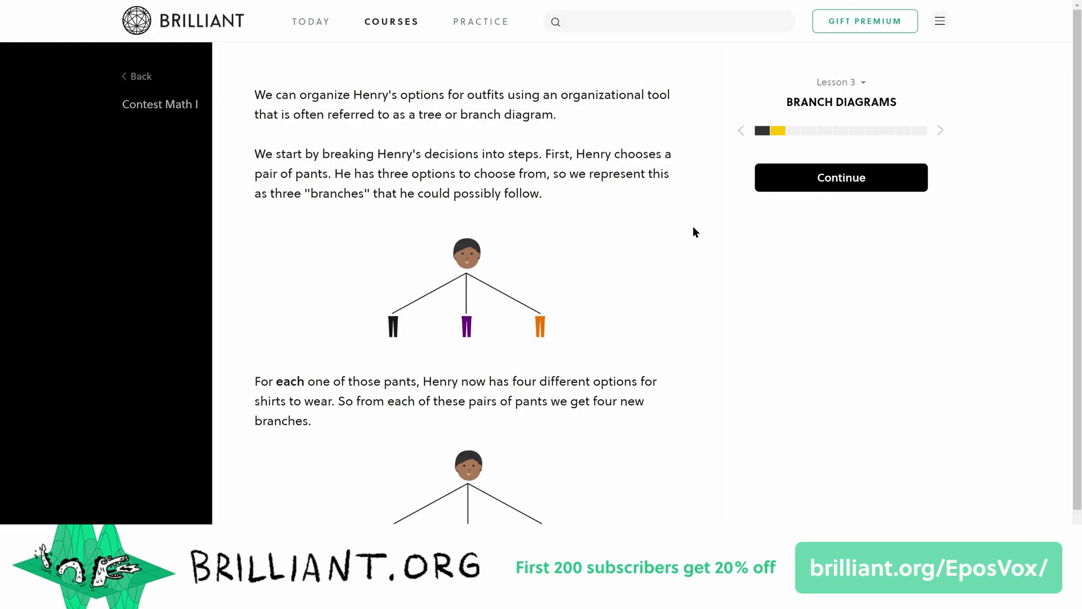
- Read the rule of product explanation, then scroll down through the Courses page
scroll(697, 231, down, 2)
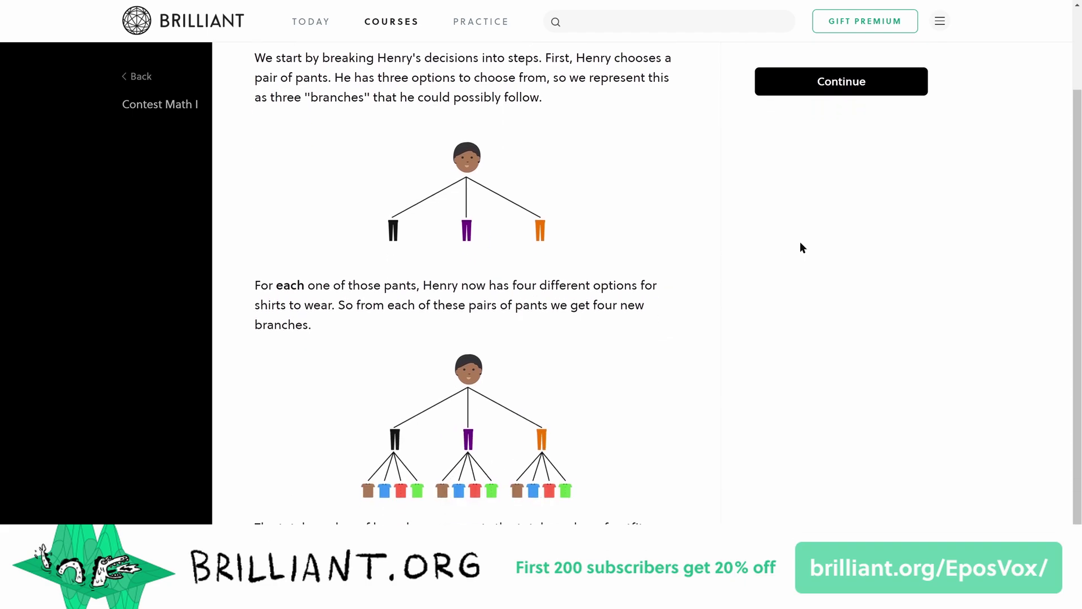
scroll(814, 247, up, 2)
click(849, 188)
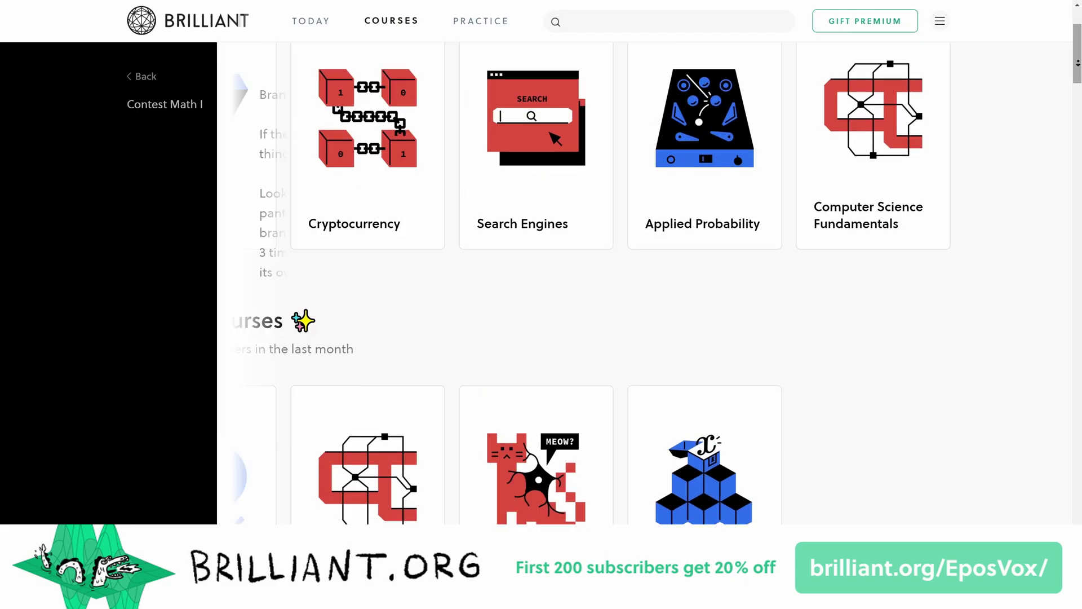
scroll(541, 282, down, 3)
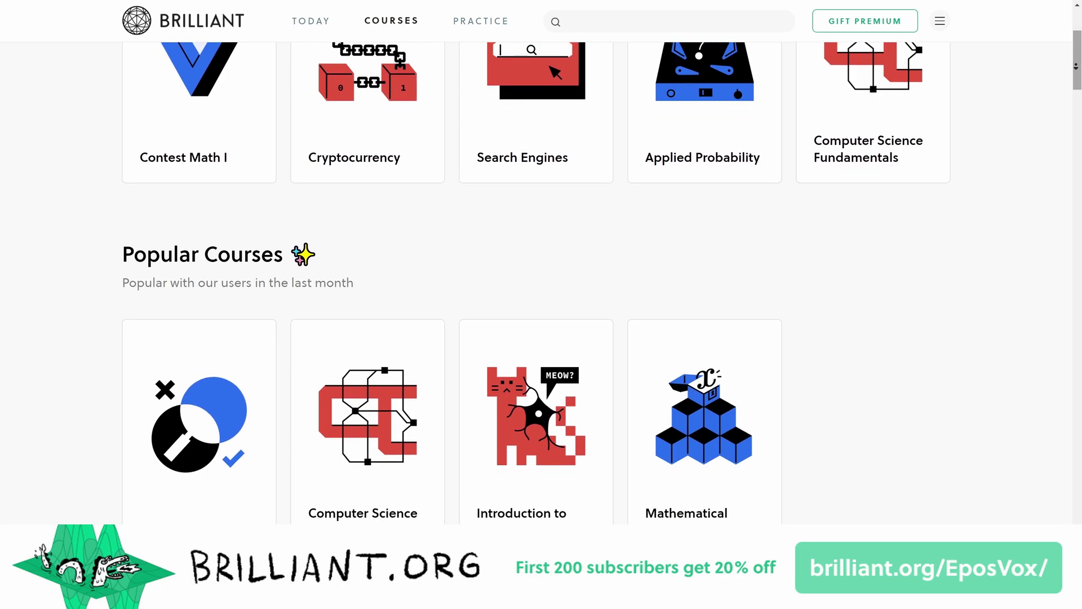
scroll(542, 282, down, 2)
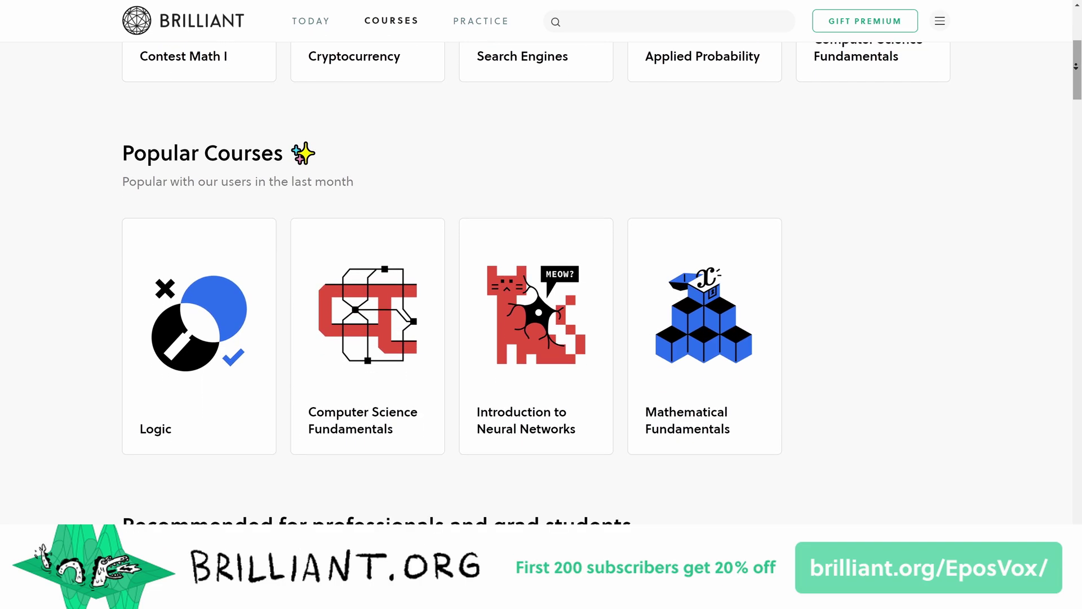
scroll(542, 282, down, 2)
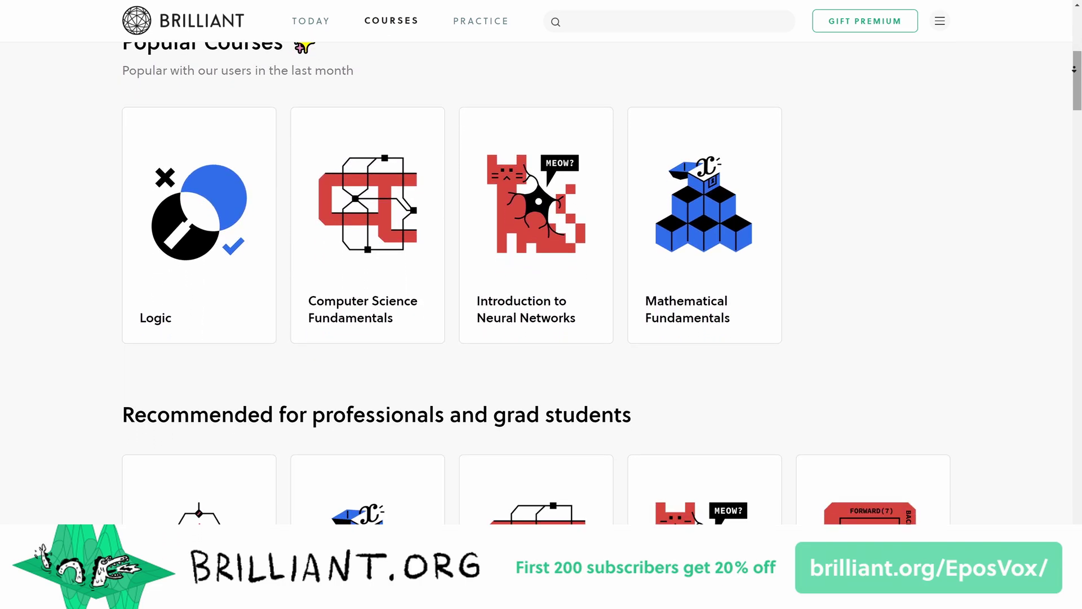
scroll(541, 282, down, 2)
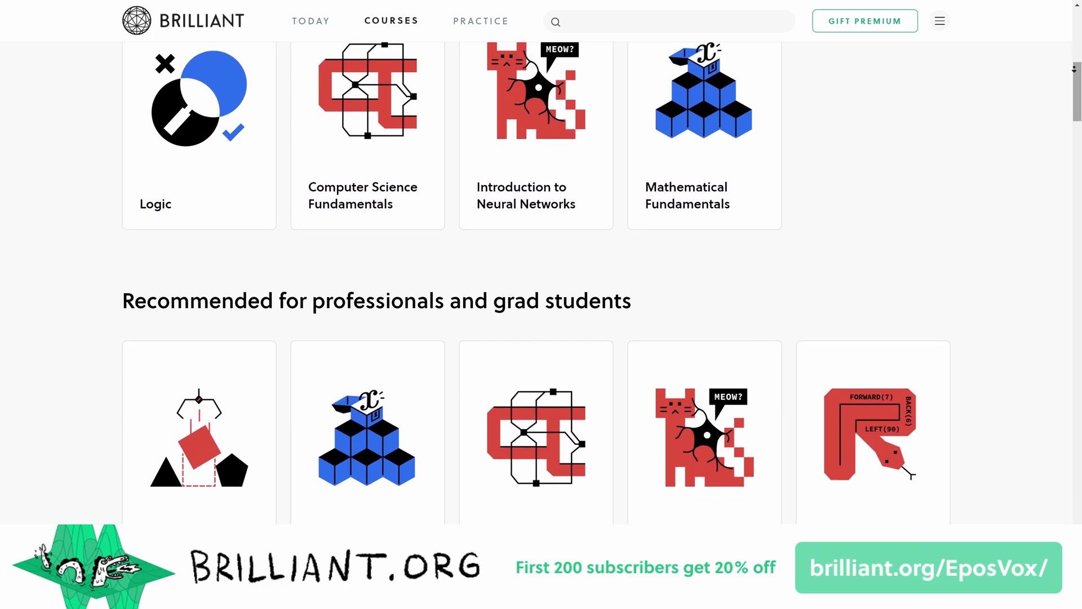
scroll(541, 282, down, 2)
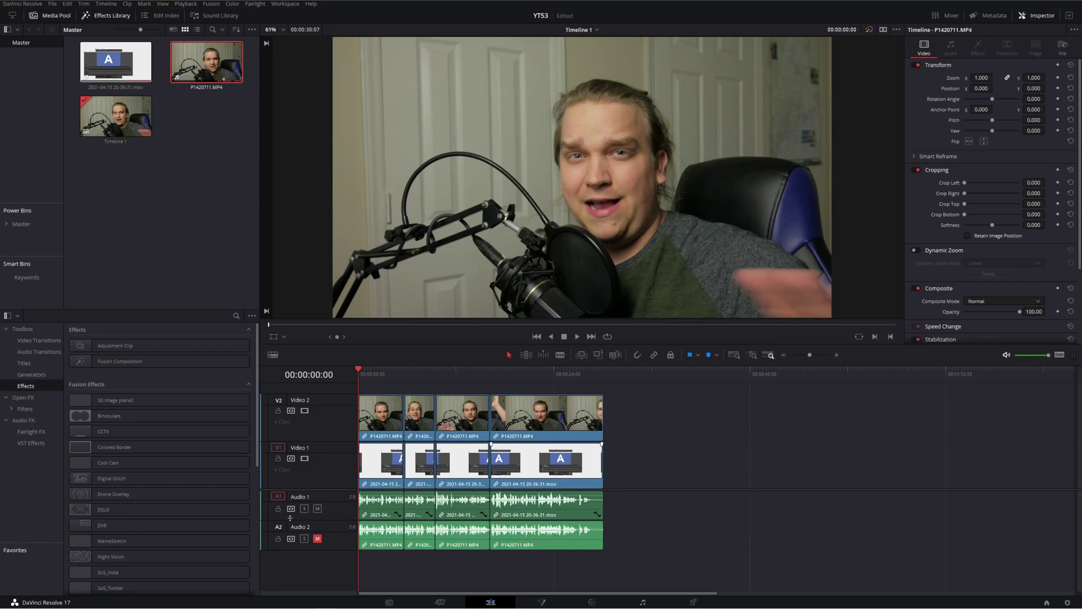
- Scroll the Fusion effects list, park the playhead at 00:00:04:02, and enlarge the video track area
scroll(169, 496, down, 5)
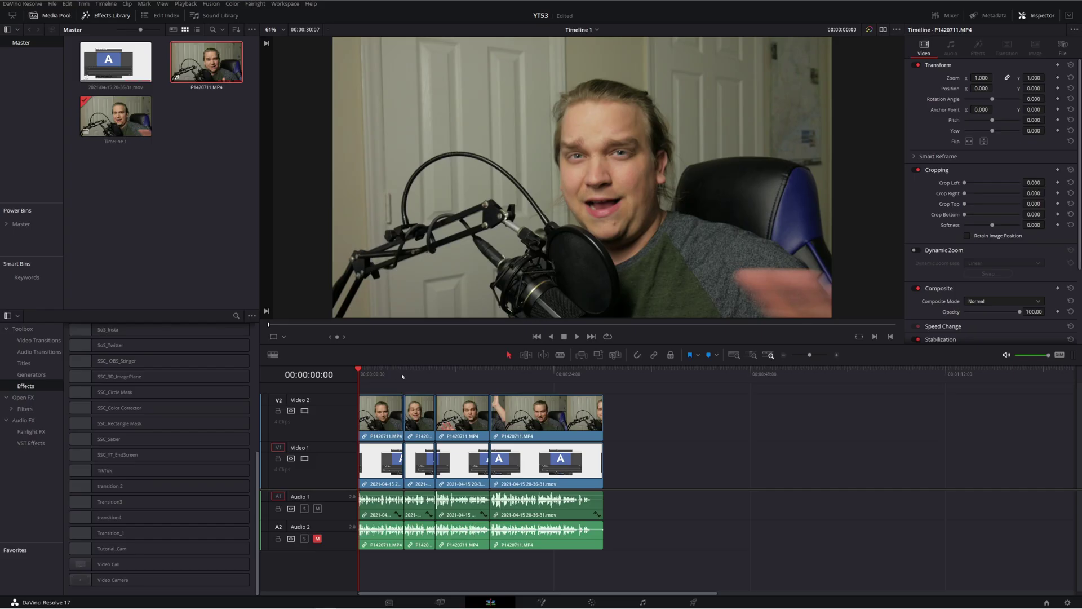
click(427, 379)
click(452, 373)
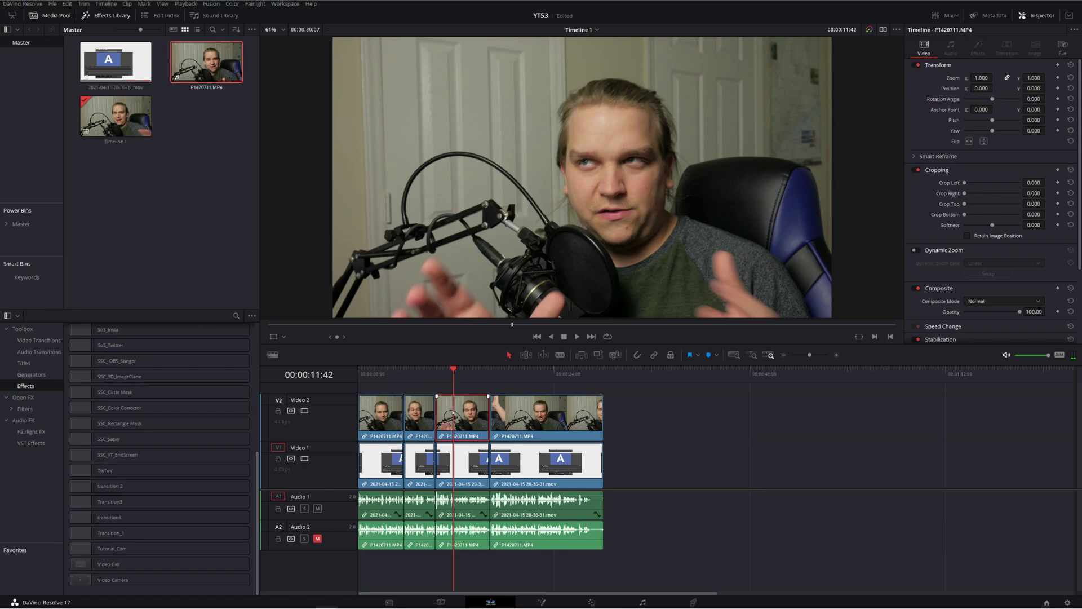
click(391, 373)
drag(321, 489, 321, 514)
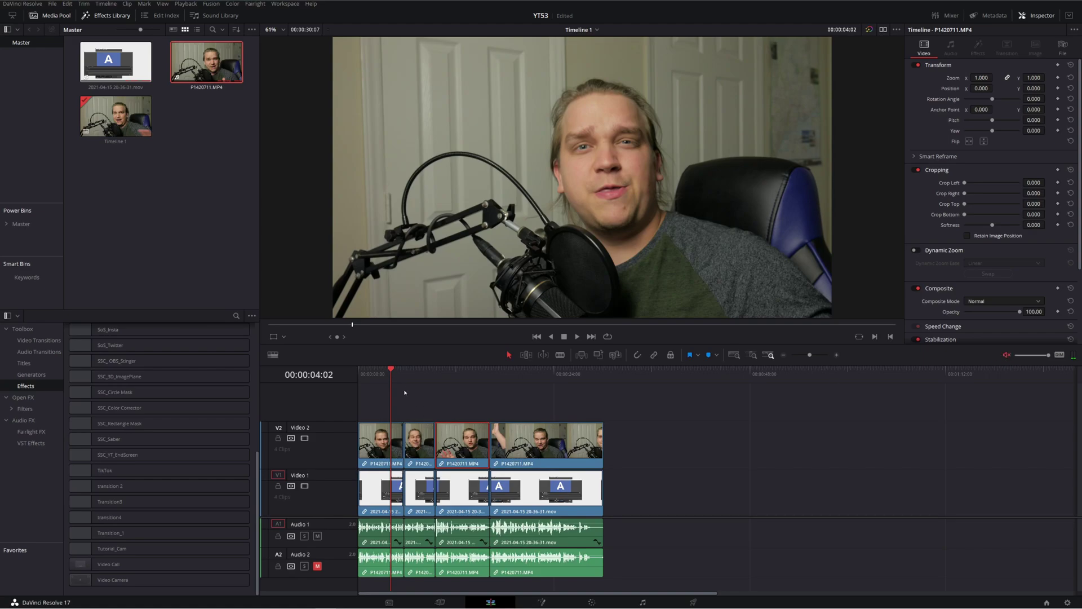
- Combine the first two Video 2 clips into Compound Clip 1
click(376, 444)
right_click(376, 444)
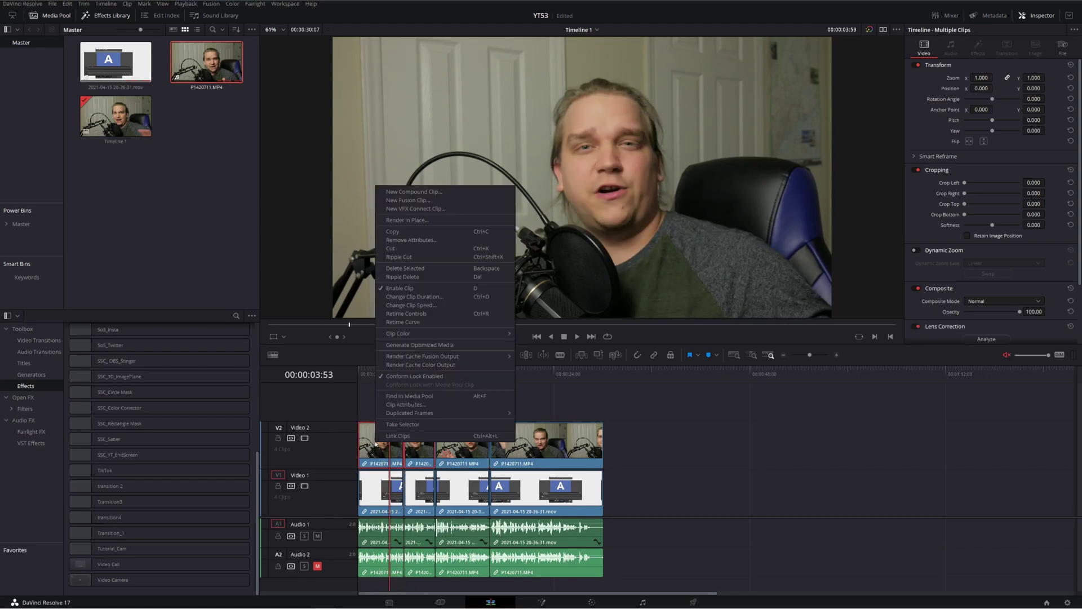
click(417, 192)
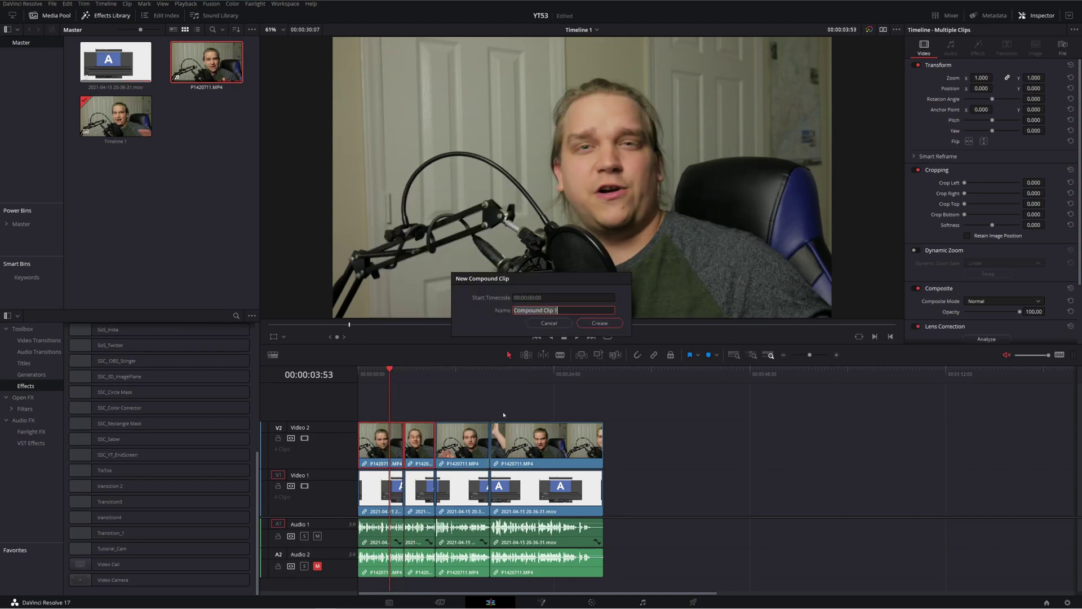
click(598, 323)
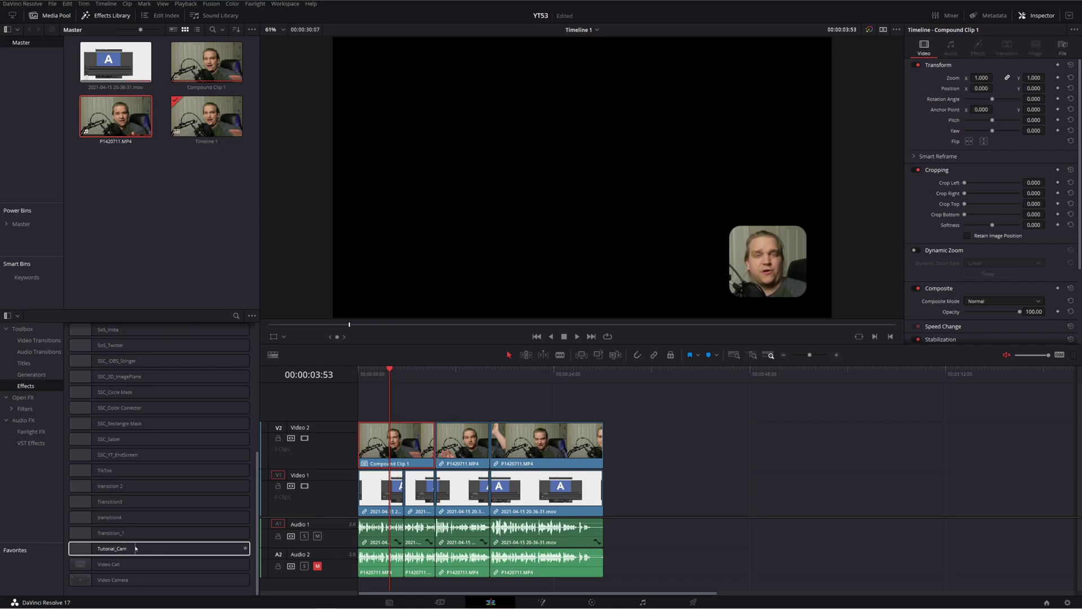
- Apply Tutorial_Cam to Compound Clip 1 and shrink it into a bottom-right webcam inset
drag(135, 548, 394, 443)
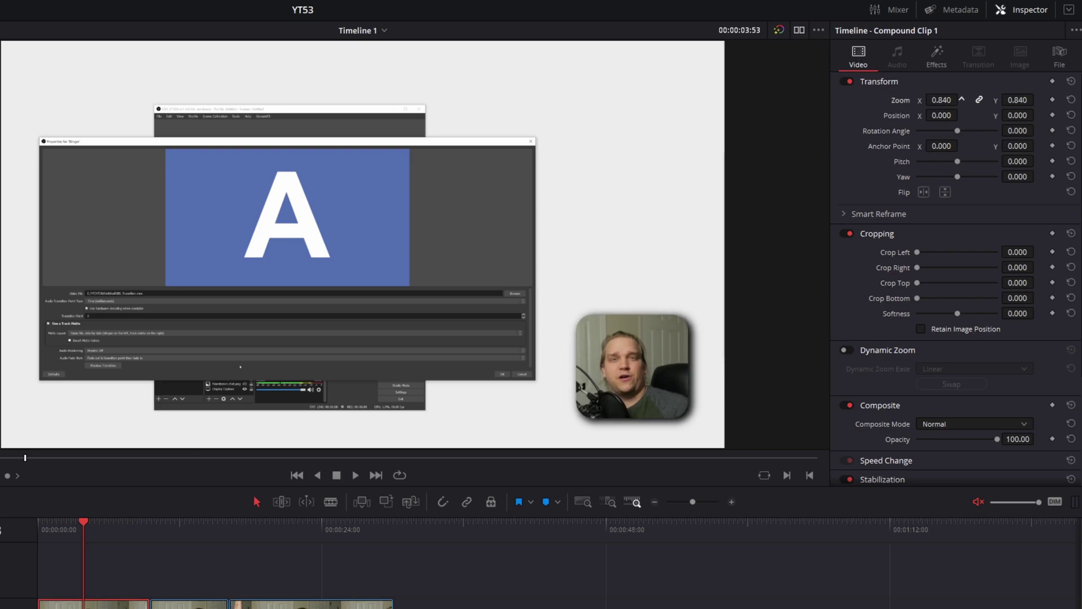
drag(933, 109, 1015, 117)
click(937, 53)
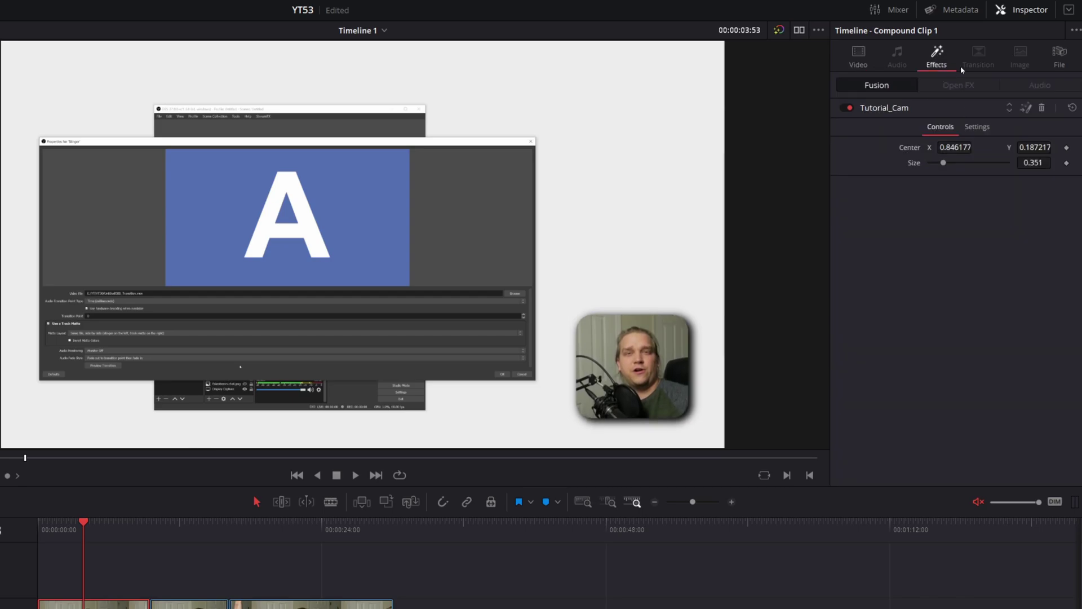
mouse_move(955, 147)
mouse_down()
mouse_move(874, 148)
mouse_move(953, 147)
mouse_up()
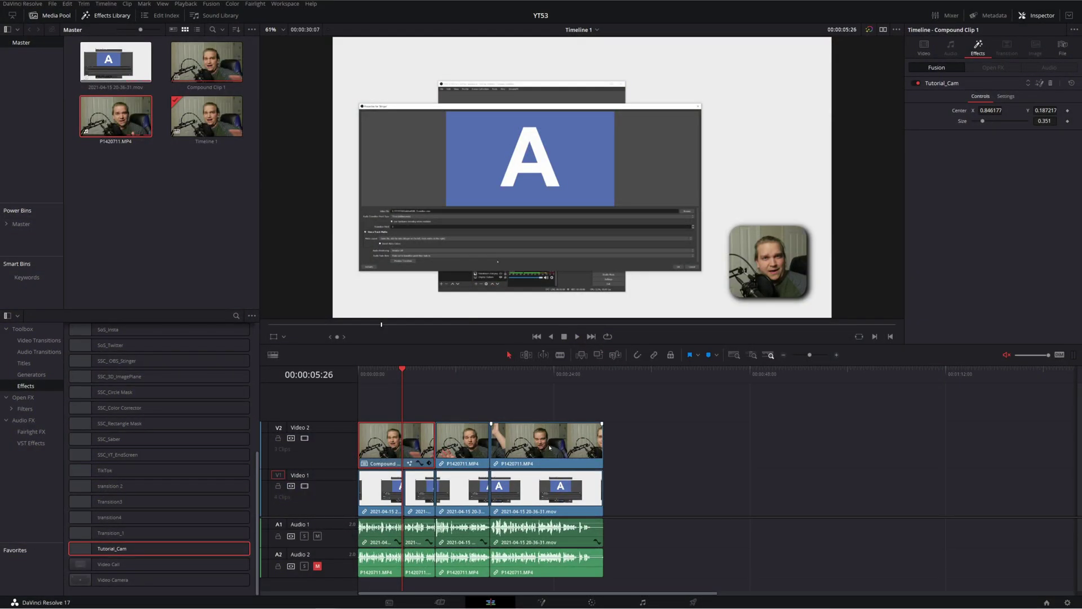
click(550, 447)
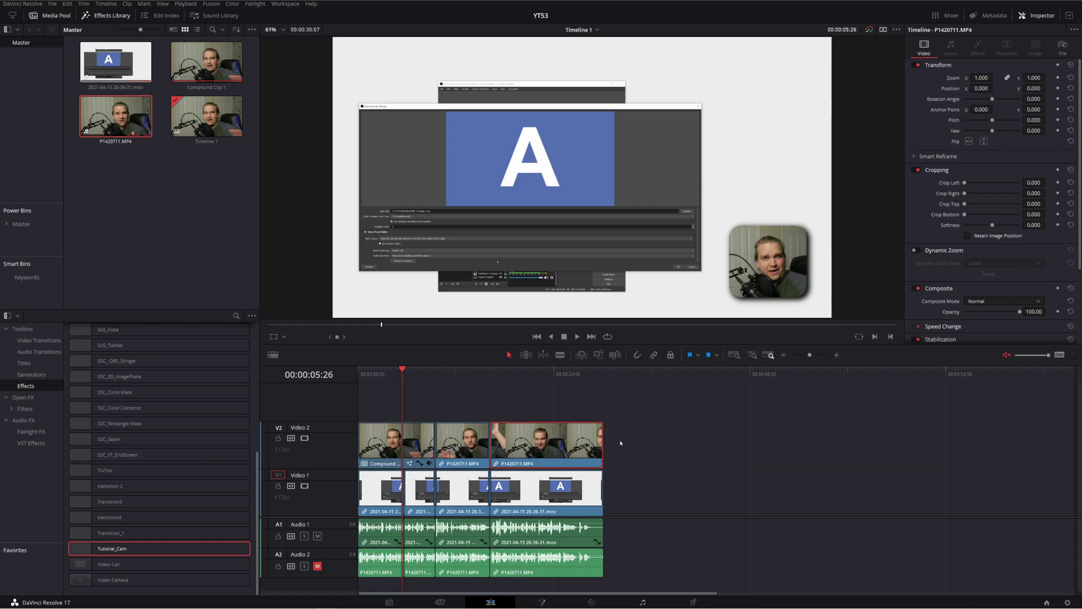
- Turn the last Video 2 clip into Compound Clip 2 and apply SSC_YT_EndScreen to it
click(645, 440)
click(510, 380)
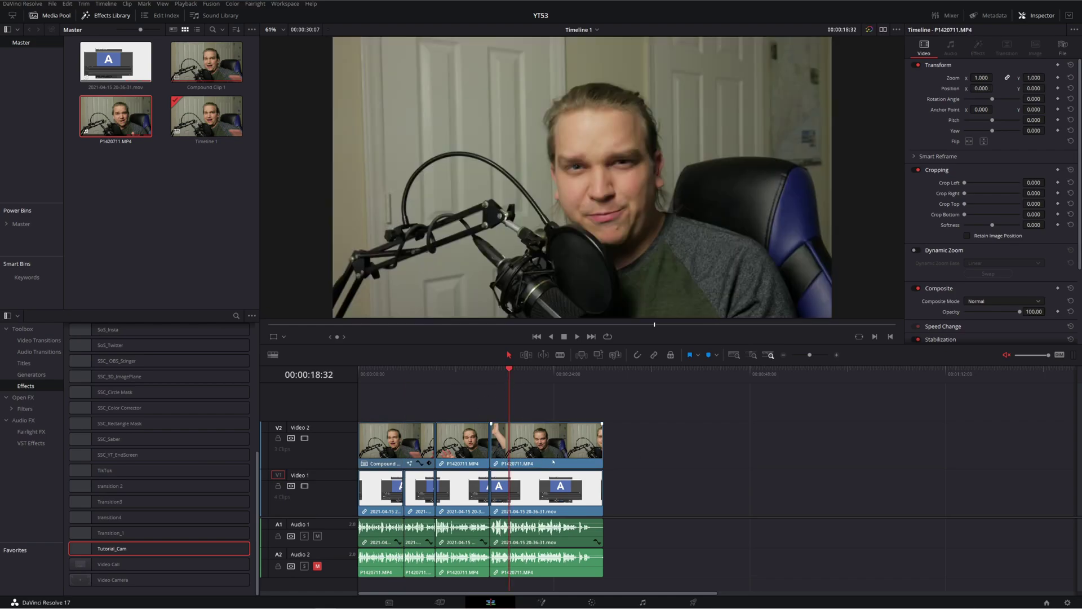
right_click(556, 441)
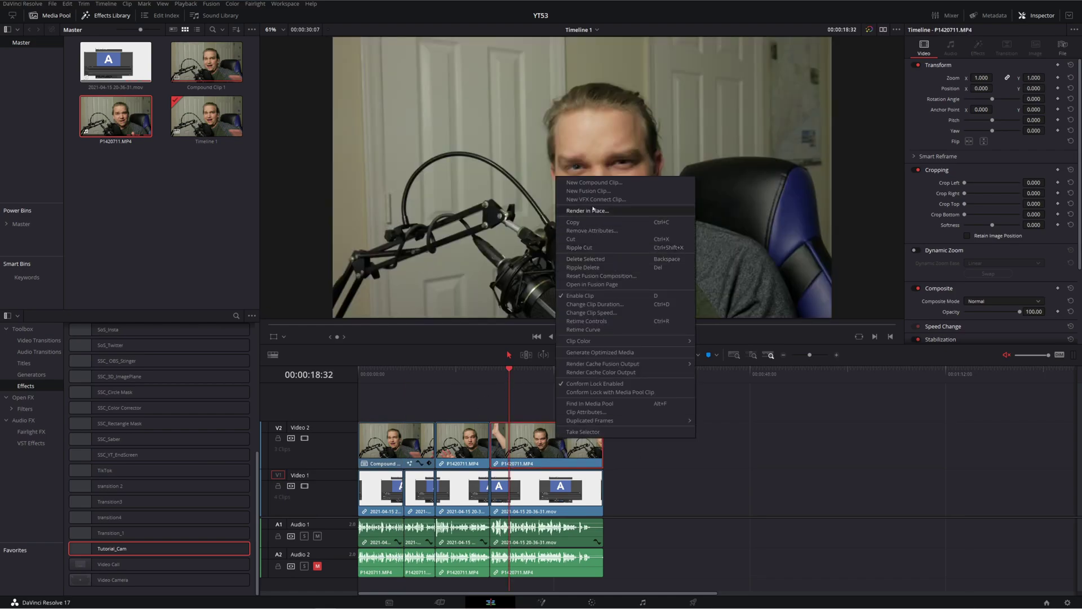
click(592, 182)
click(600, 323)
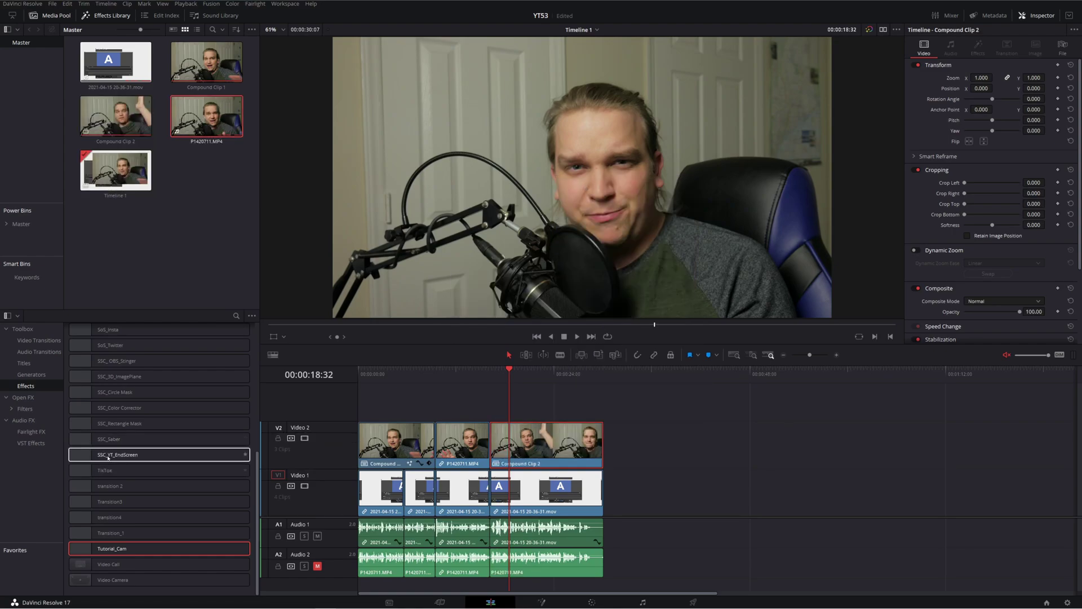
drag(107, 458, 561, 443)
- Preview the end screen and change its Thank You Message to 'Thanks for watching!'
click(473, 375)
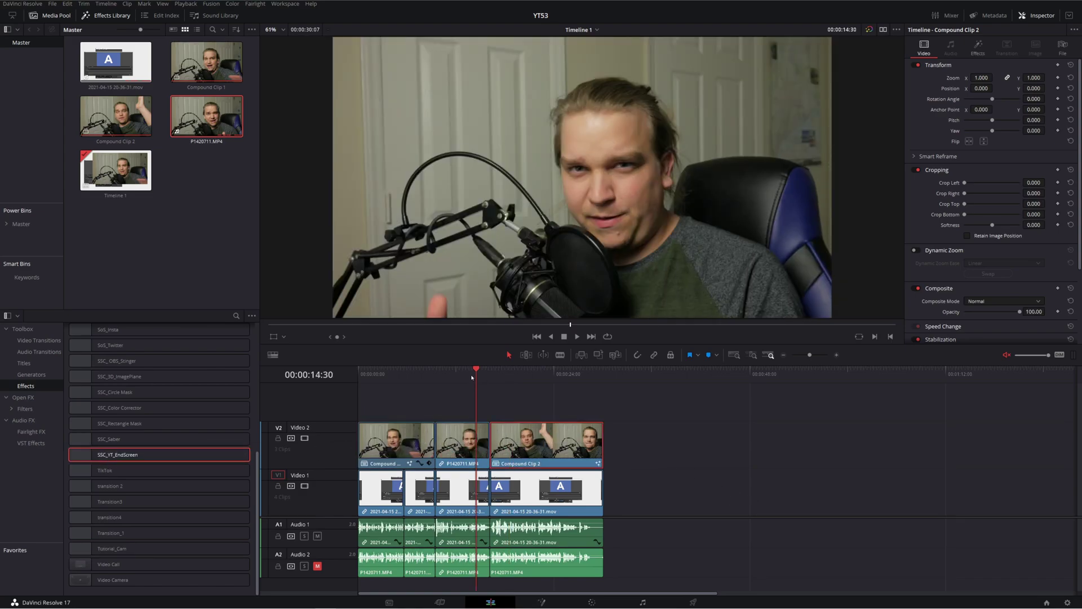
drag(474, 378, 498, 381)
key(space)
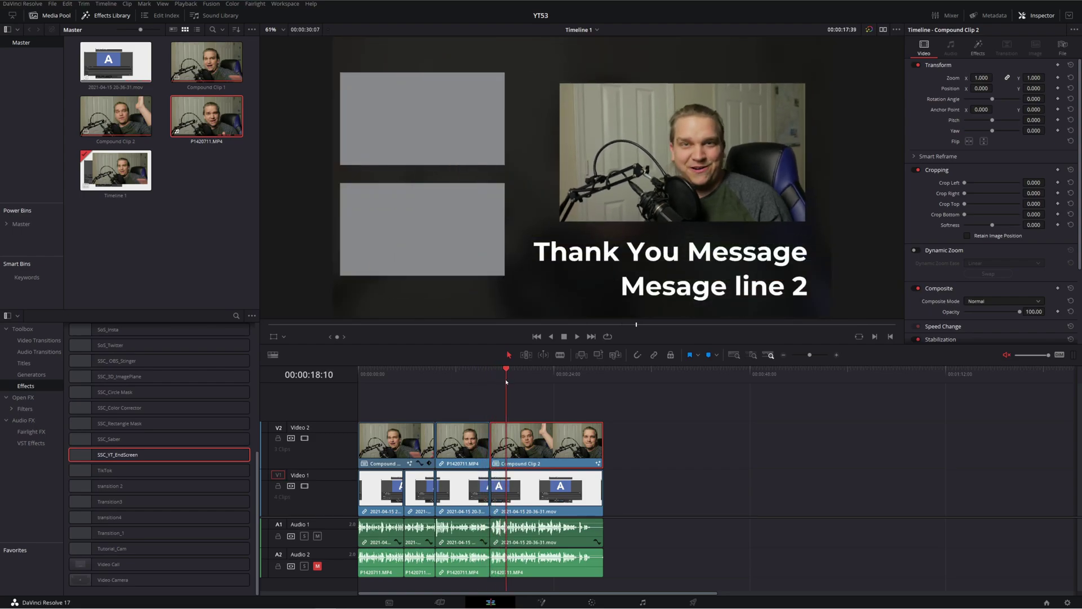
click(979, 51)
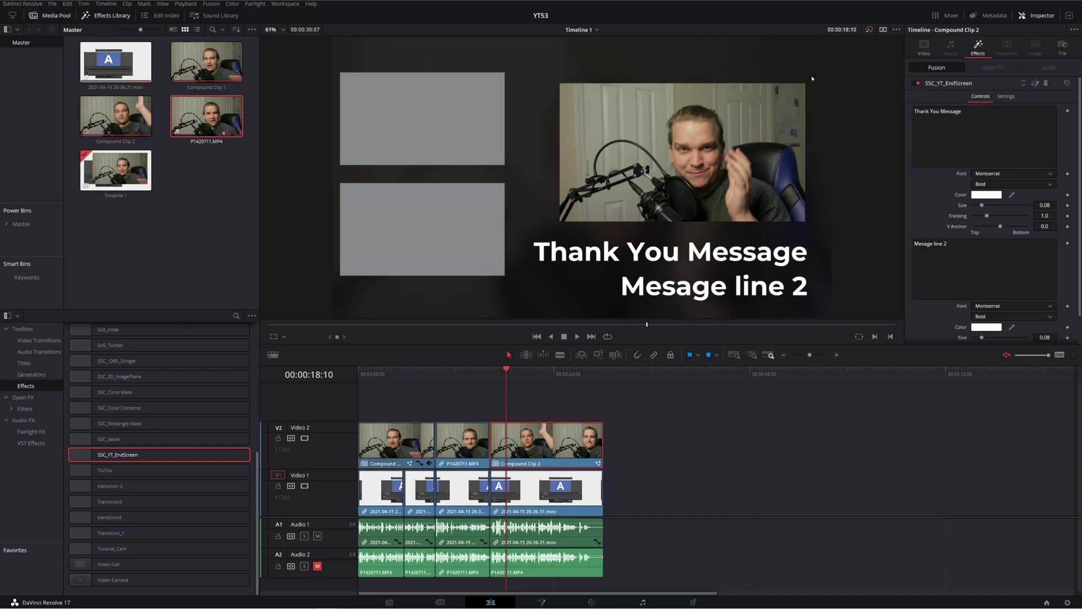
click(986, 129)
text(Thanks for wat)
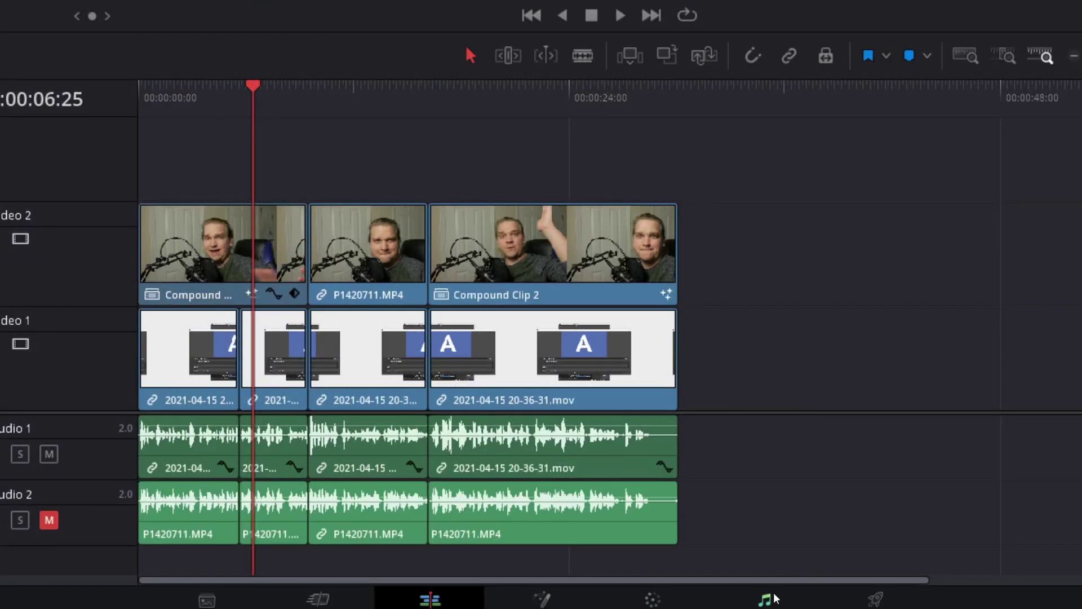
- Switch to the Fairlight page and inspect Audio 1's equalizer in the Mixer
click(644, 602)
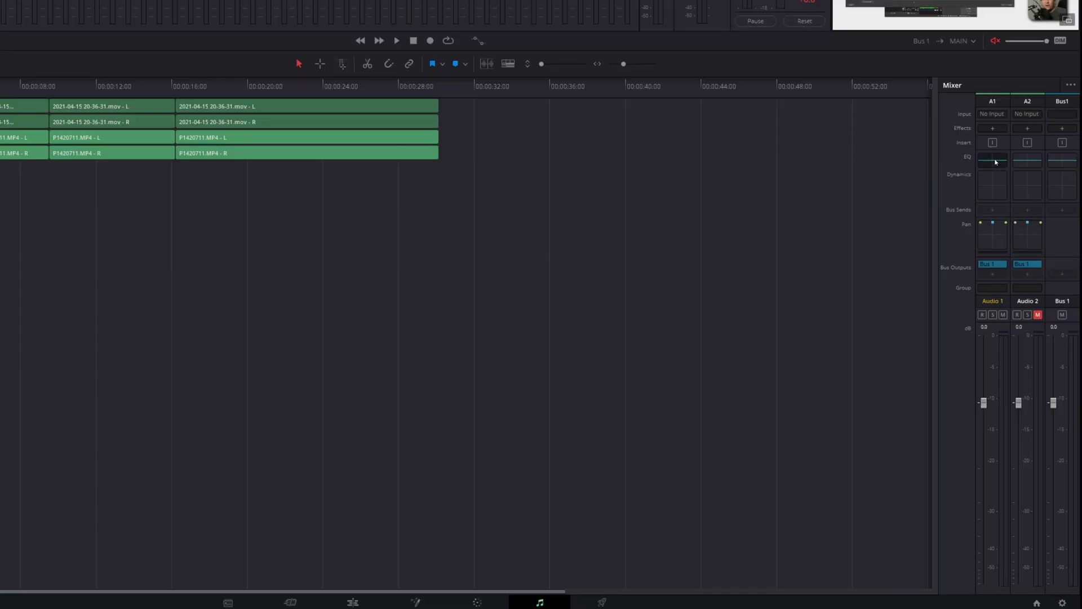
double_click(995, 161)
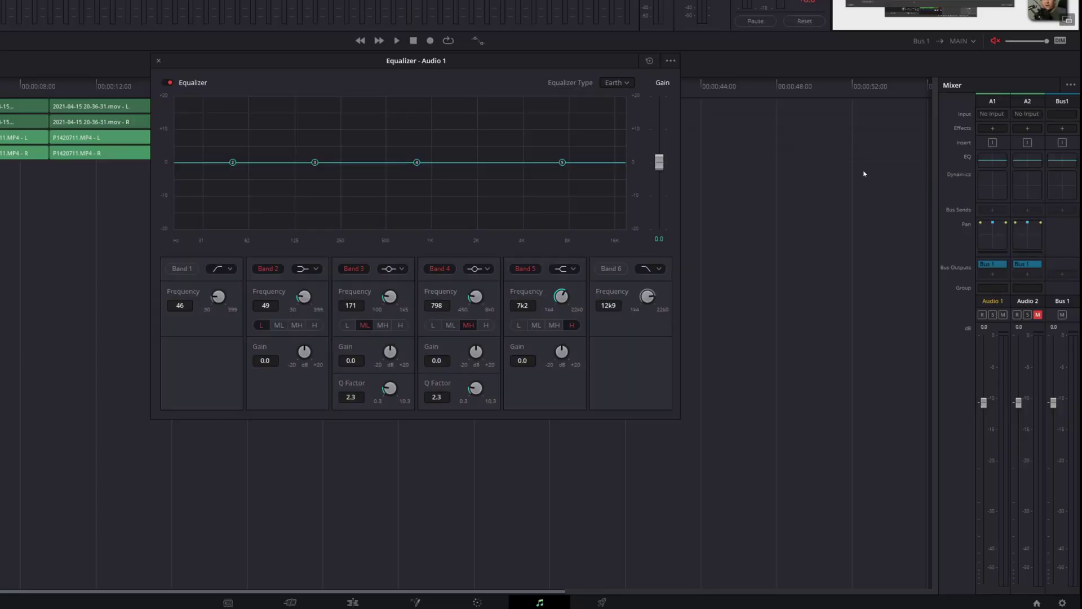
click(159, 61)
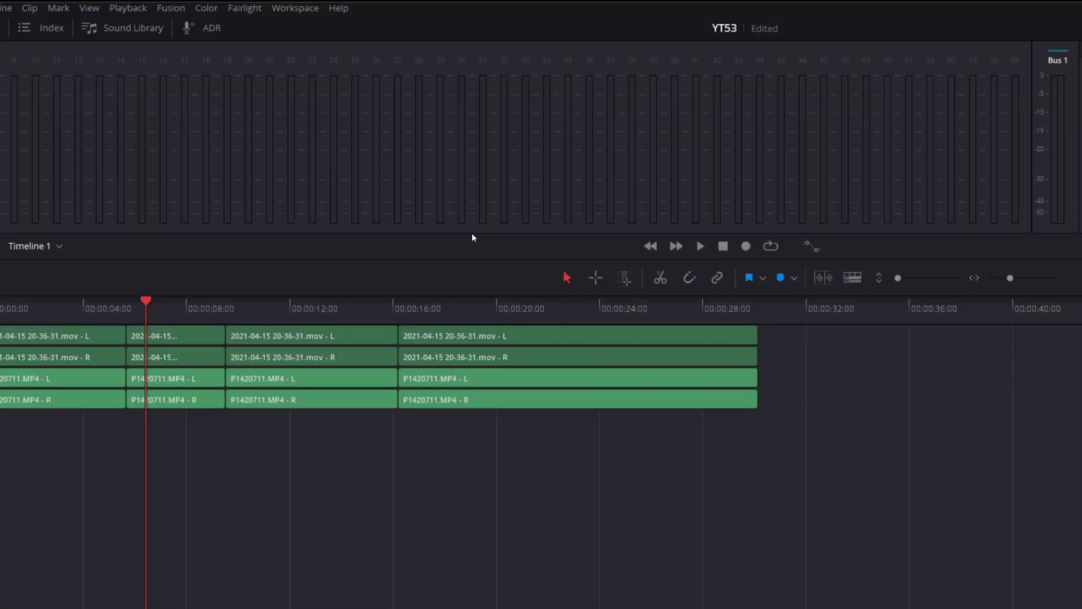
- In the Presets Library, filter to Global Track Presets and apply YT talk to Audio 1
click(245, 8)
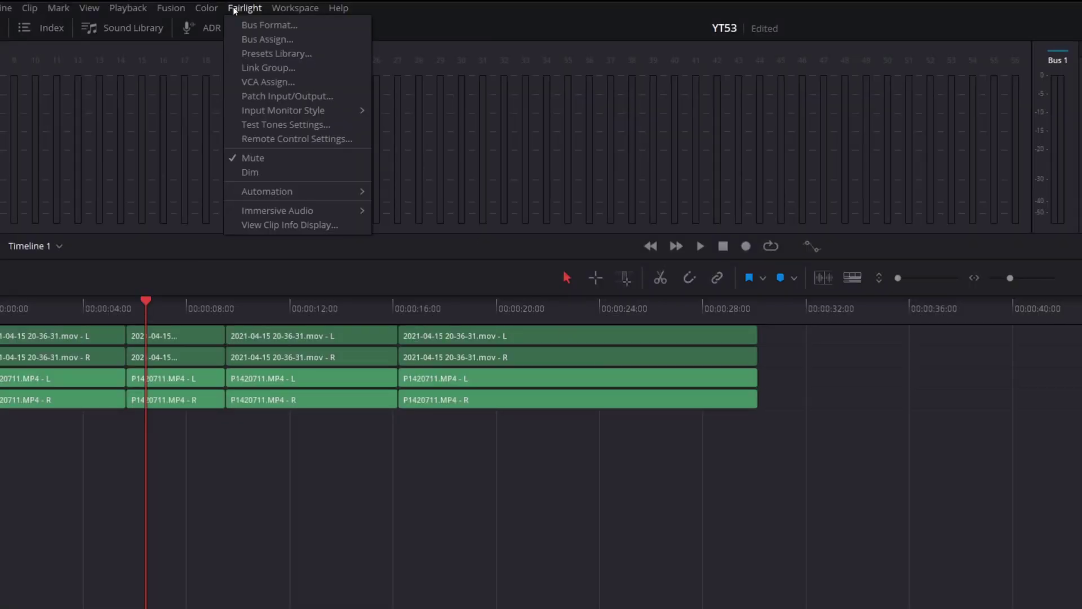
click(267, 54)
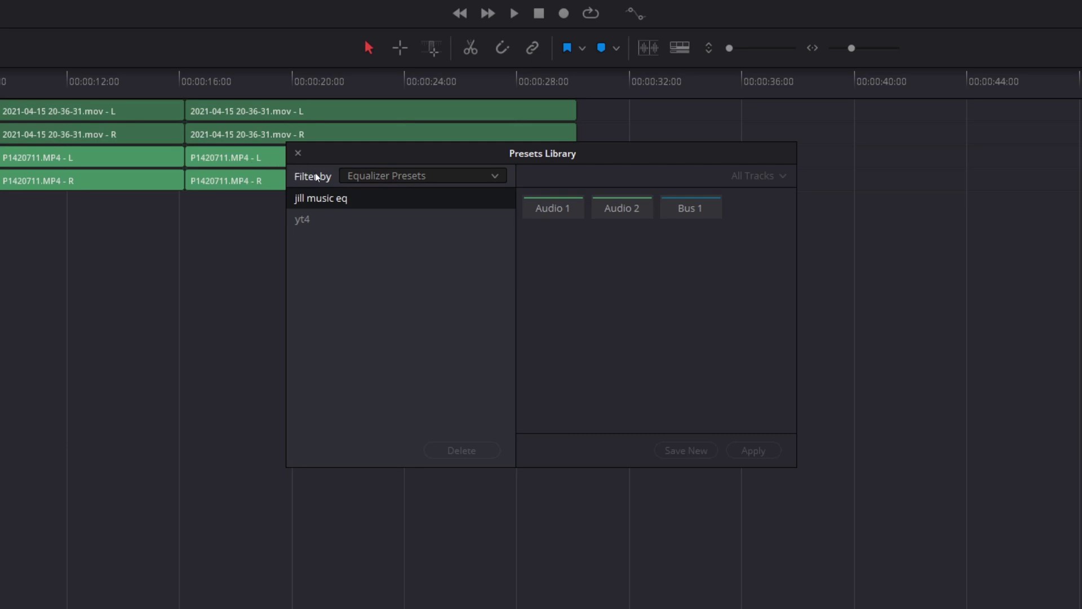
click(379, 176)
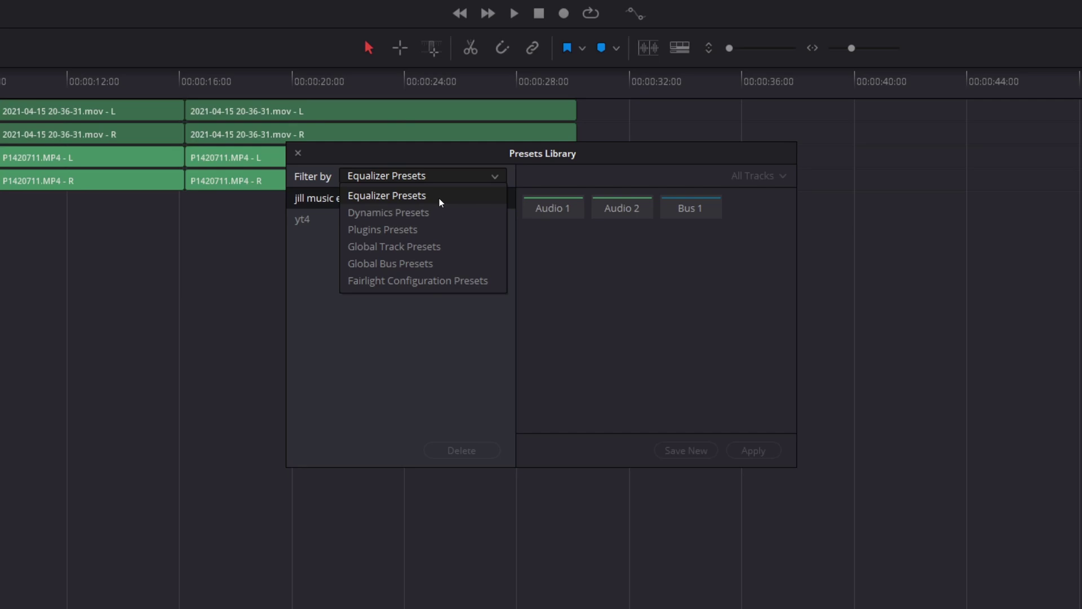
click(461, 247)
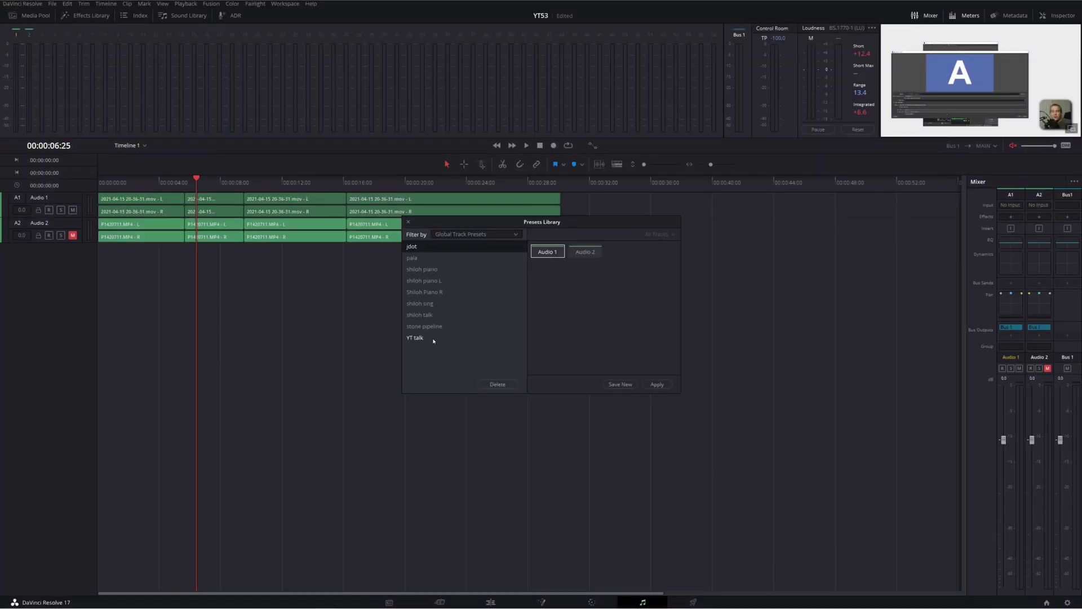
click(411, 338)
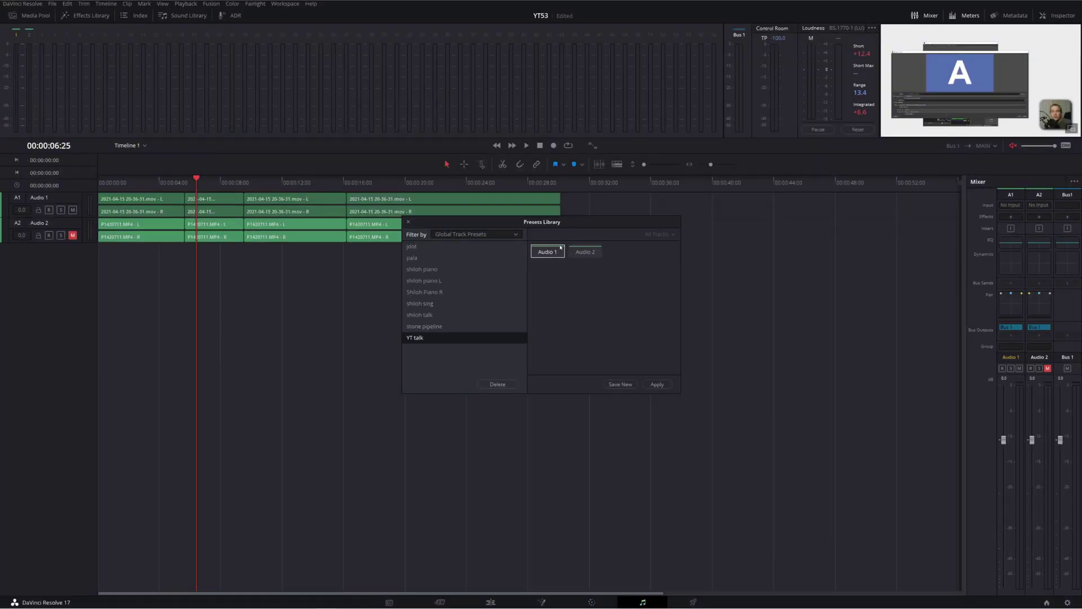
click(653, 385)
- Set Audio 1's EQ to +15.9 dB at 117 Hz, +20 dB at 549 Hz, -19.5 dB near 2k5, +10.1 dB at 8k2
double_click(1002, 247)
drag(428, 238, 440, 201)
drag(542, 244, 522, 190)
drag(520, 248, 605, 296)
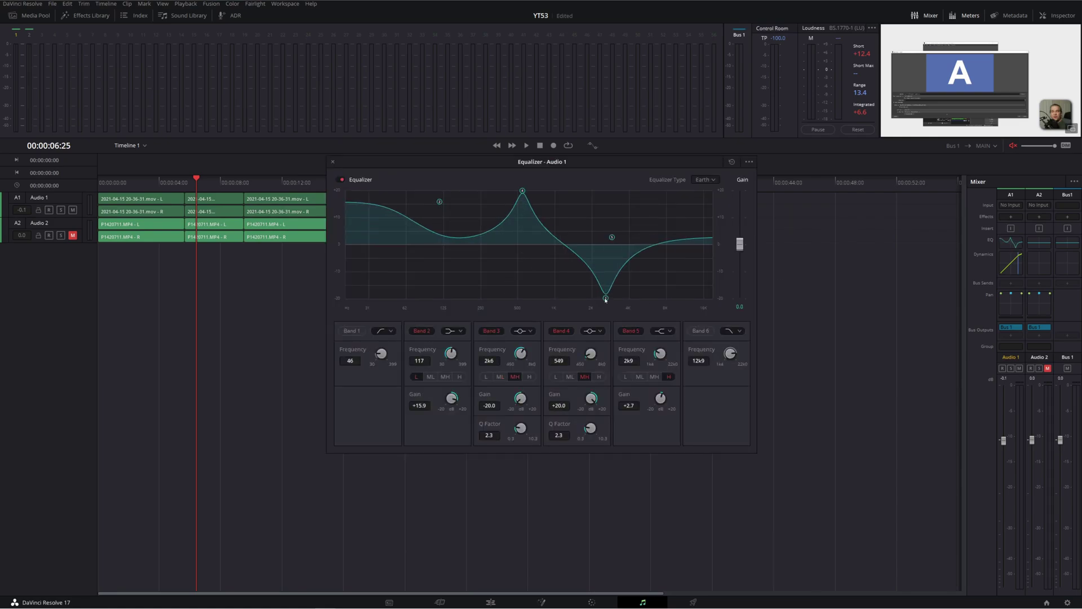
drag(612, 236, 667, 218)
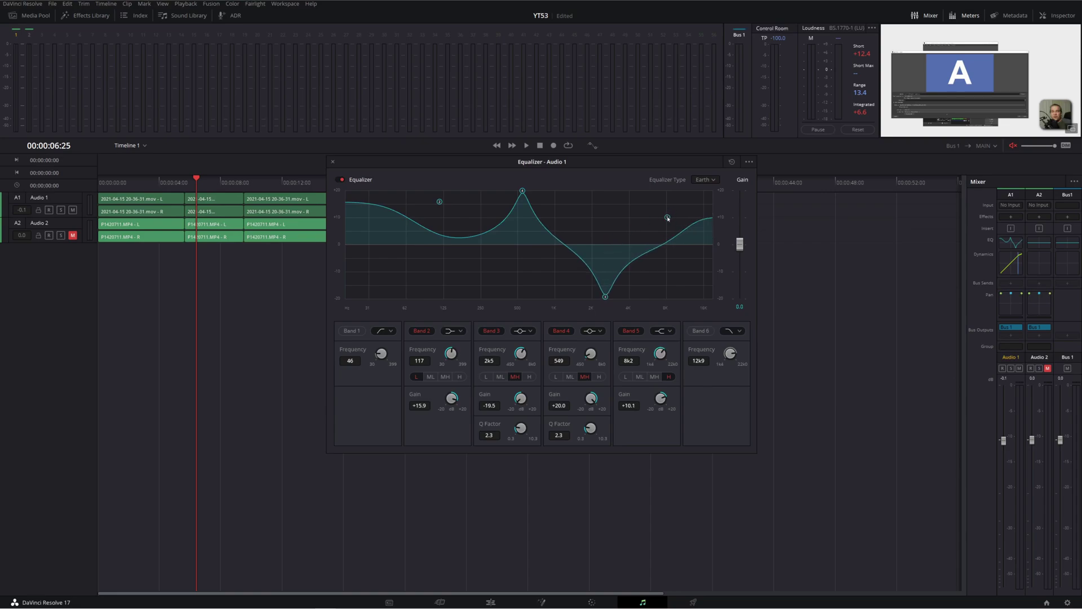
click(333, 163)
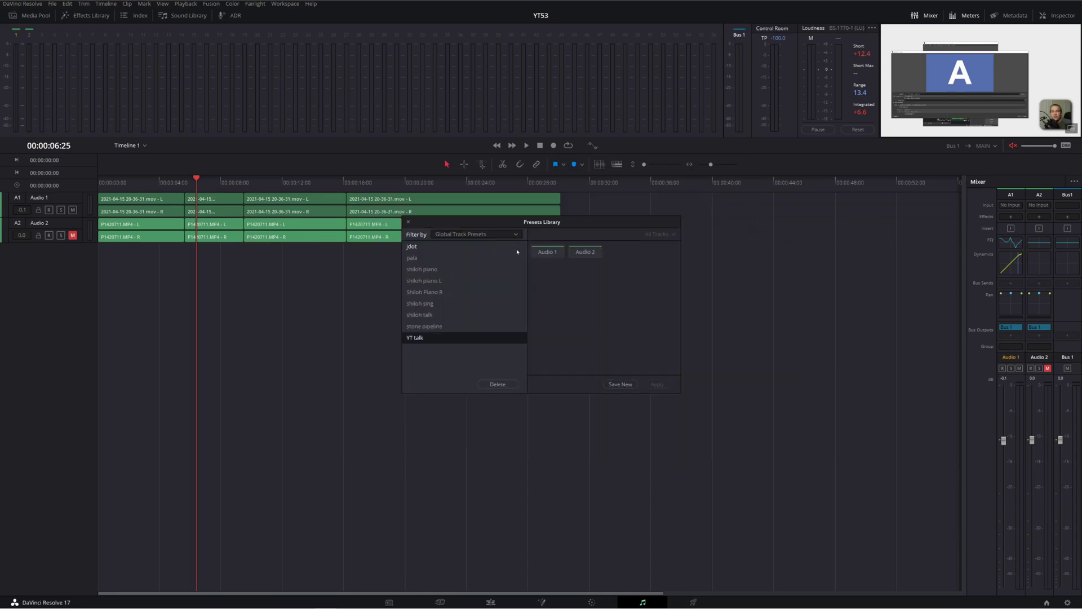
- Save Audio 1's settings as a new global track preset named 'this is bad'
click(549, 253)
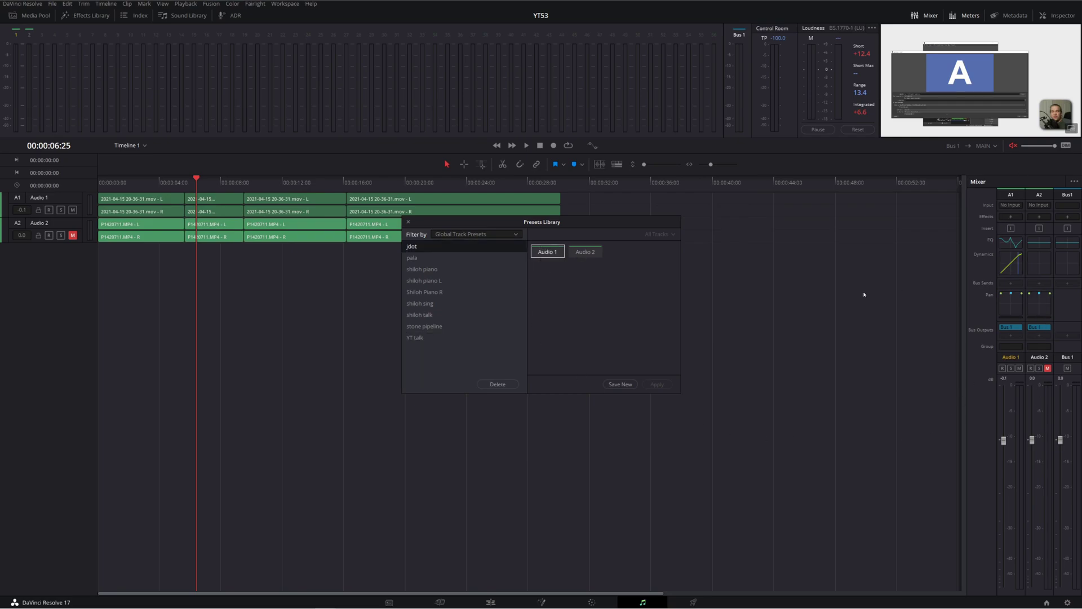
click(631, 384)
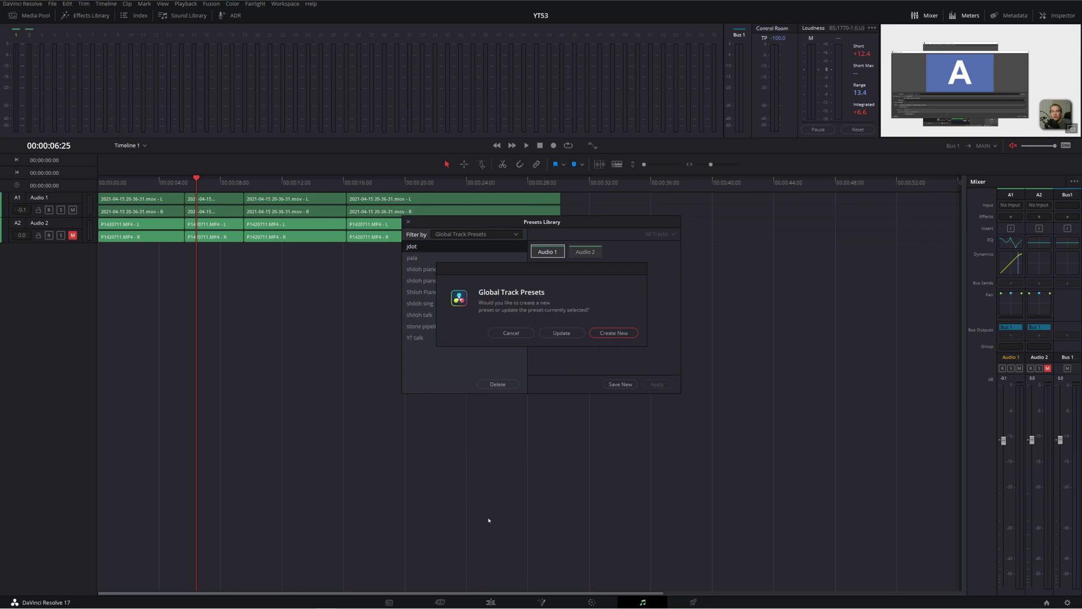
click(614, 334)
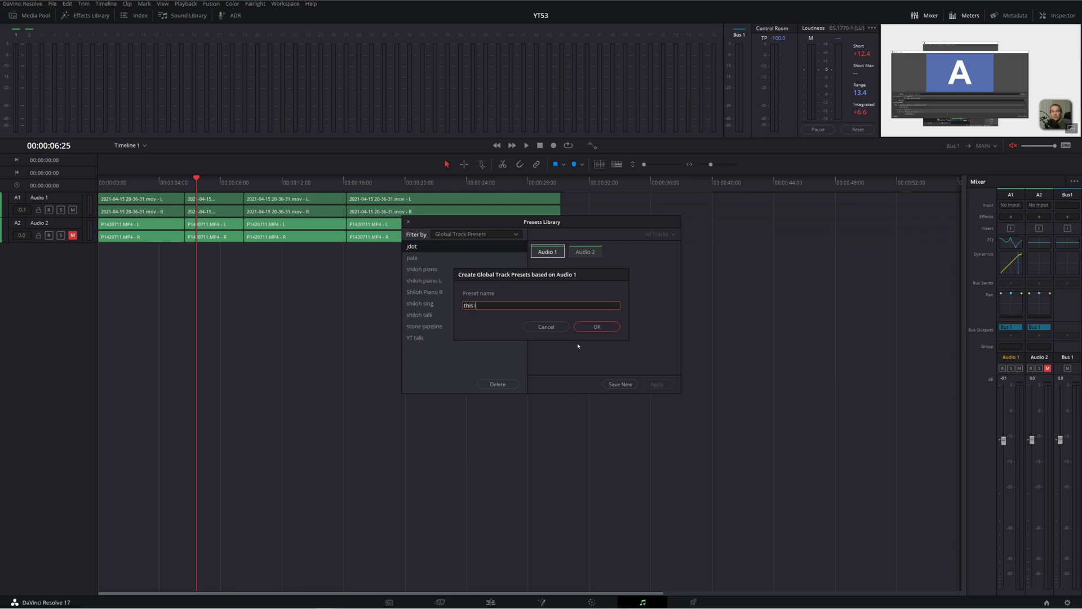
click(602, 327)
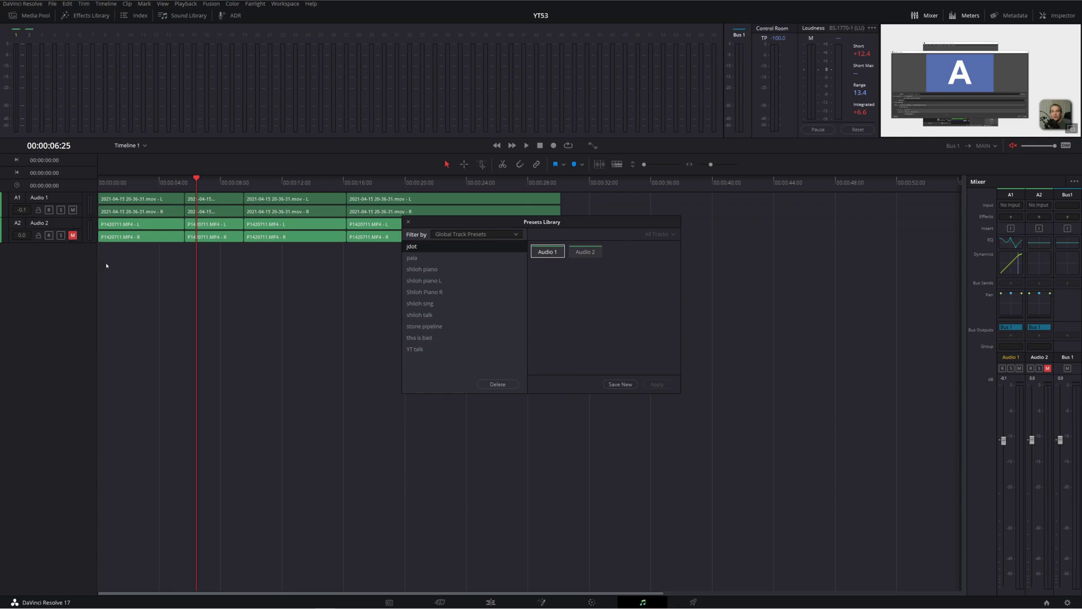
- Target only Audio 2 in the Presets Library and apply the 'this is bad' preset
click(577, 253)
click(547, 253)
click(419, 341)
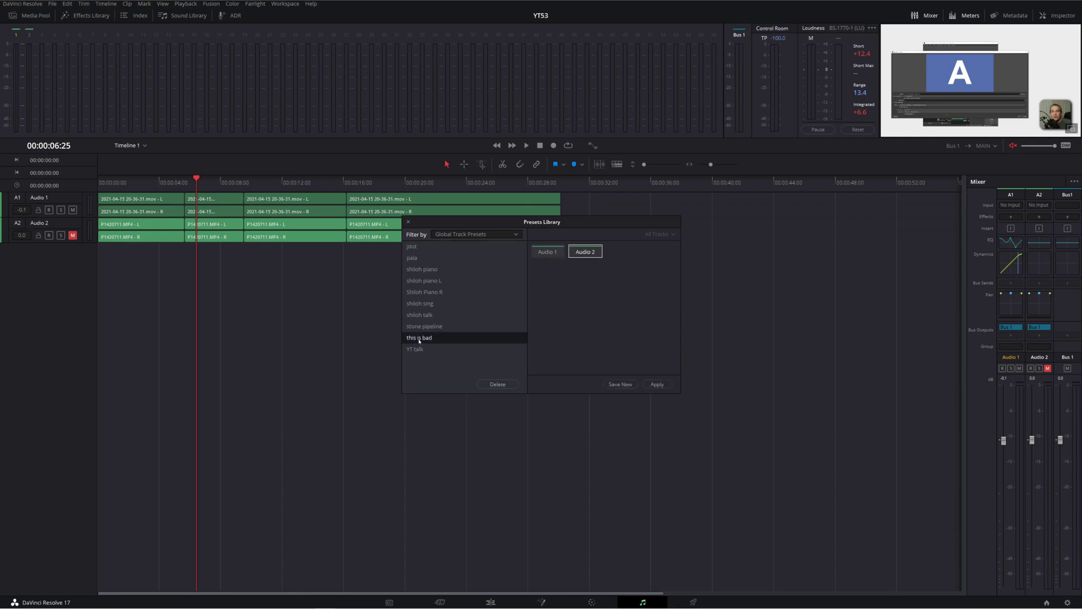
click(656, 384)
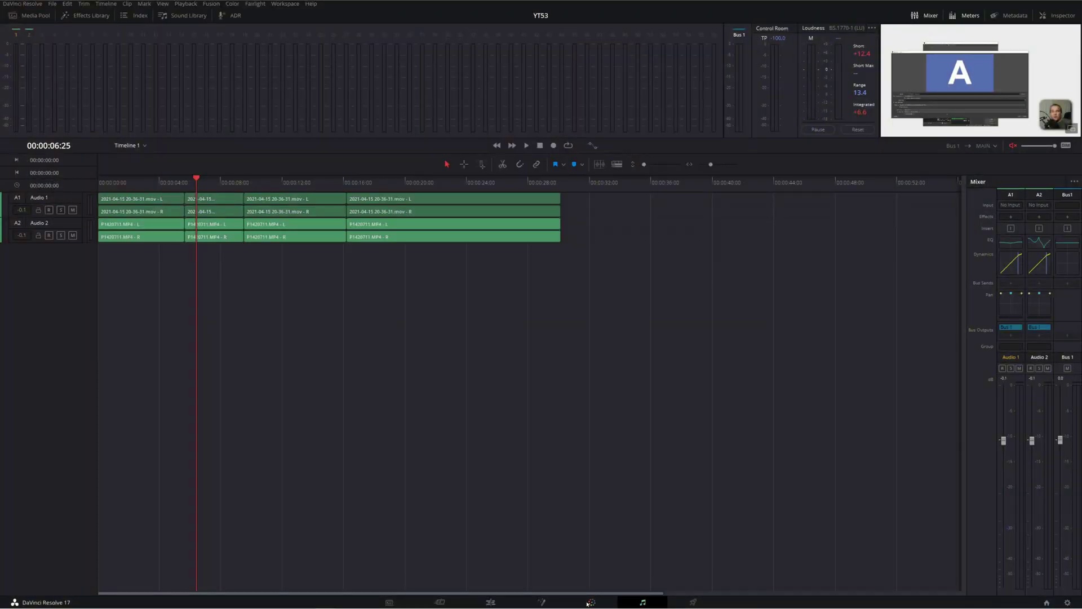
- On the Color page, set contrast to 1.056, saturation to about 61, and push the offset toward blue
click(590, 602)
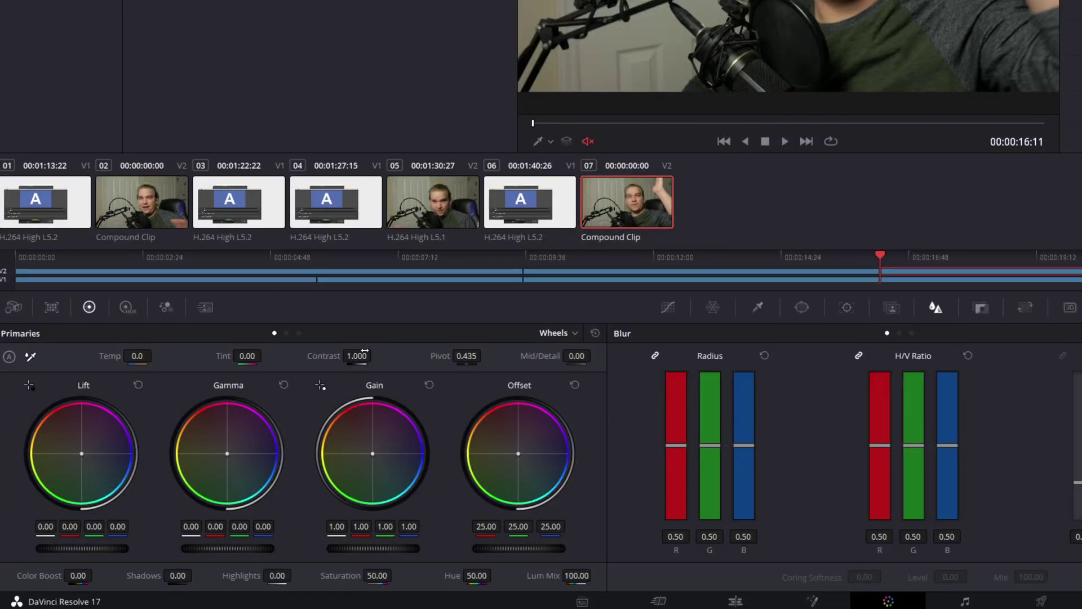
drag(364, 354, 375, 355)
drag(377, 575, 396, 574)
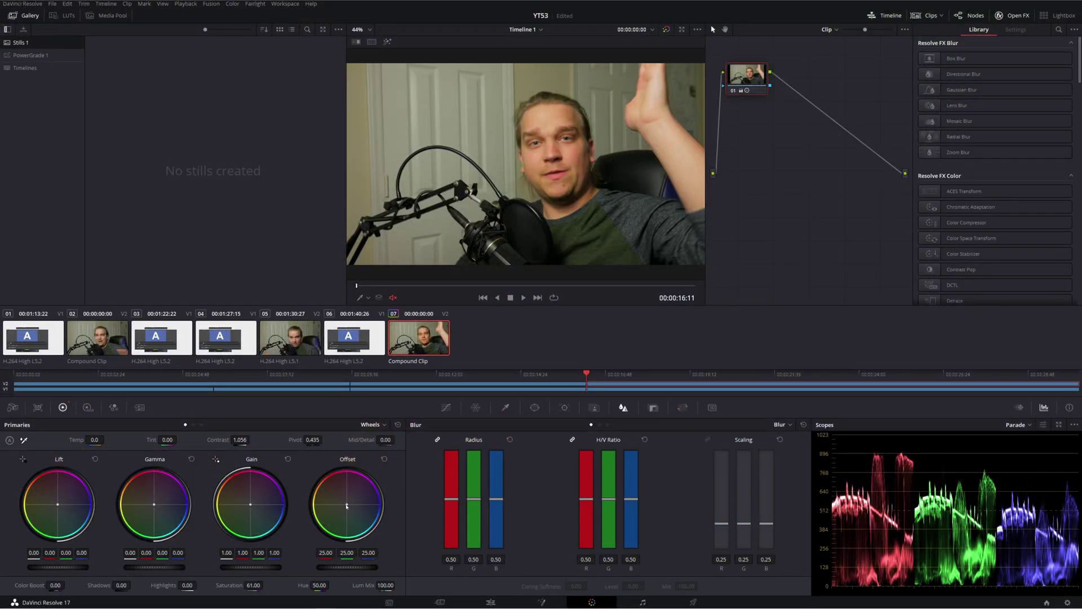
drag(347, 506, 373, 514)
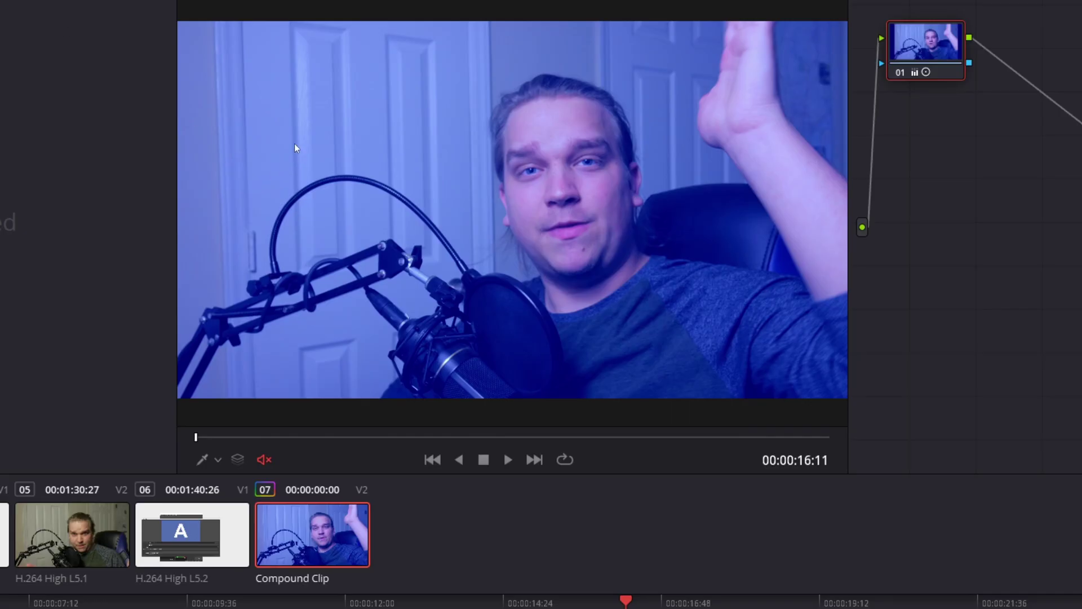
- Grab the blue grade as still 2.3.1 and apply that grade to clip 05
right_click(410, 129)
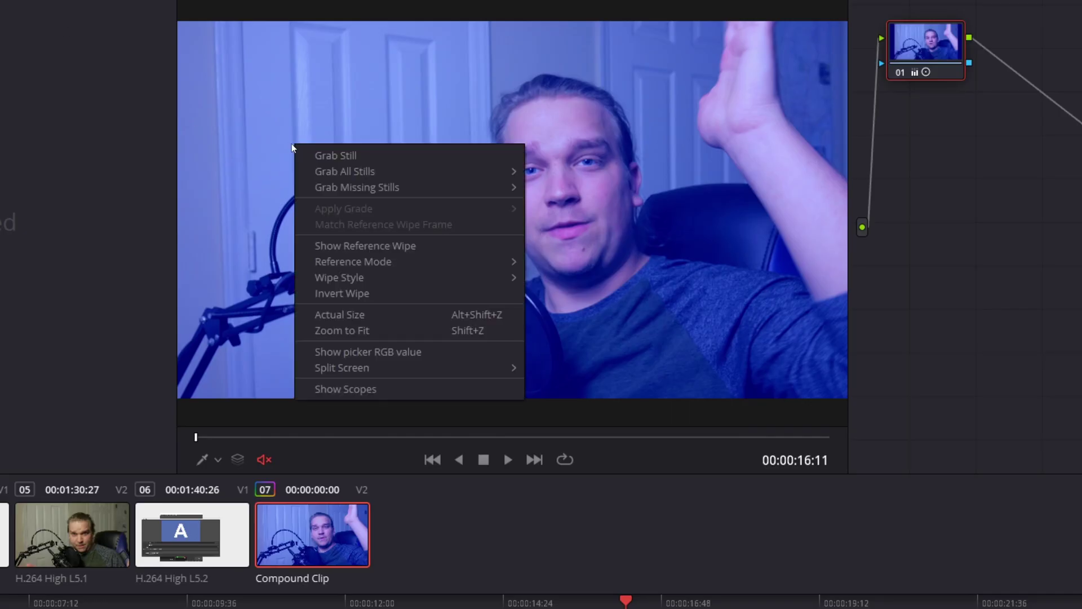
click(320, 160)
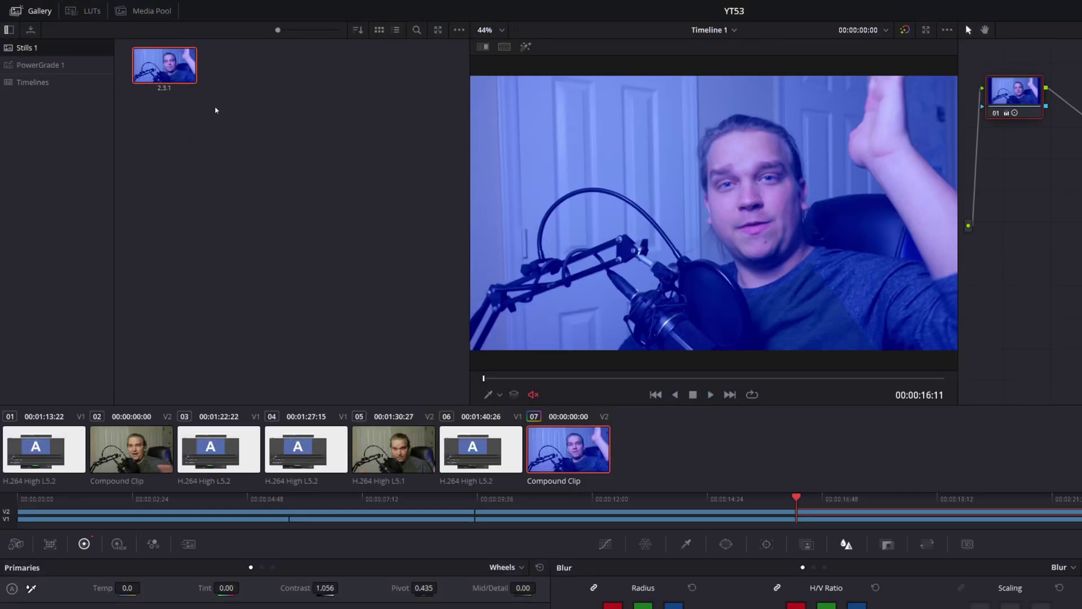
click(395, 462)
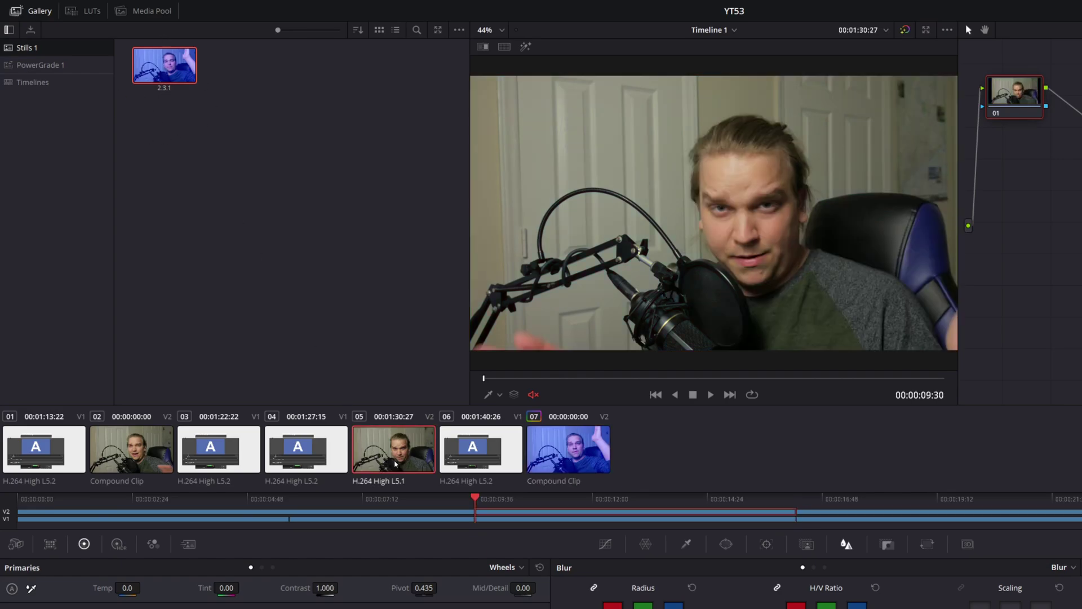
right_click(160, 67)
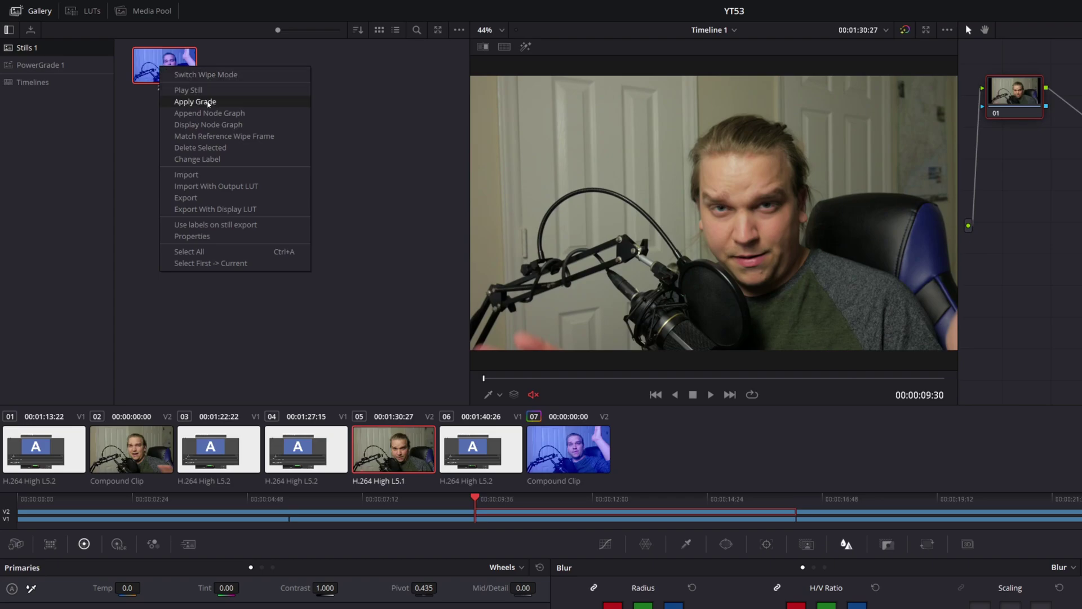
click(206, 102)
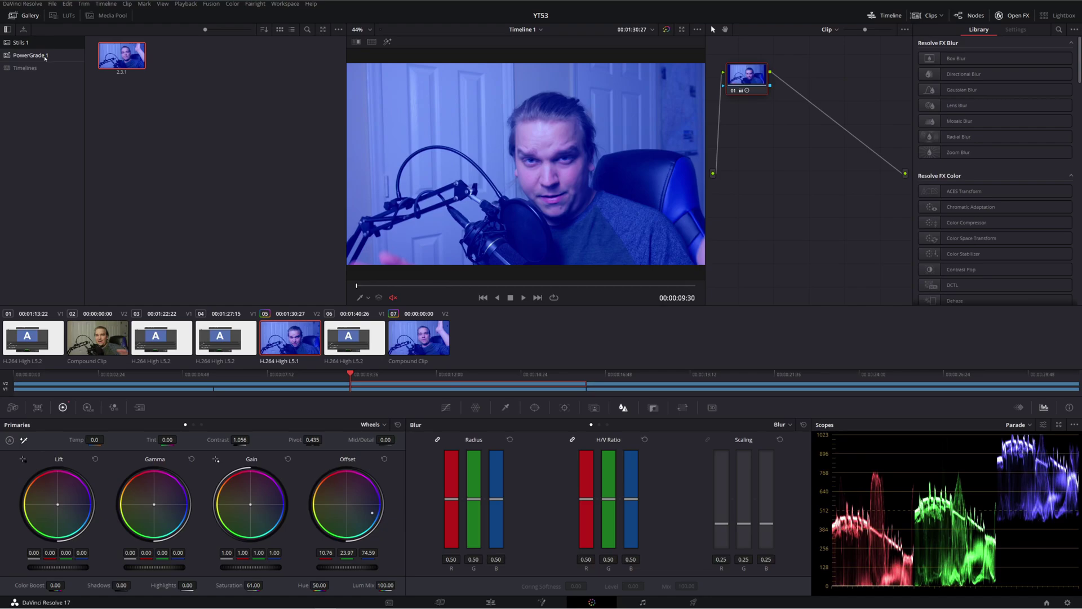
- Grab the blue look from the viewer as still 2.2.1 in the PowerGrade 1 album
click(45, 58)
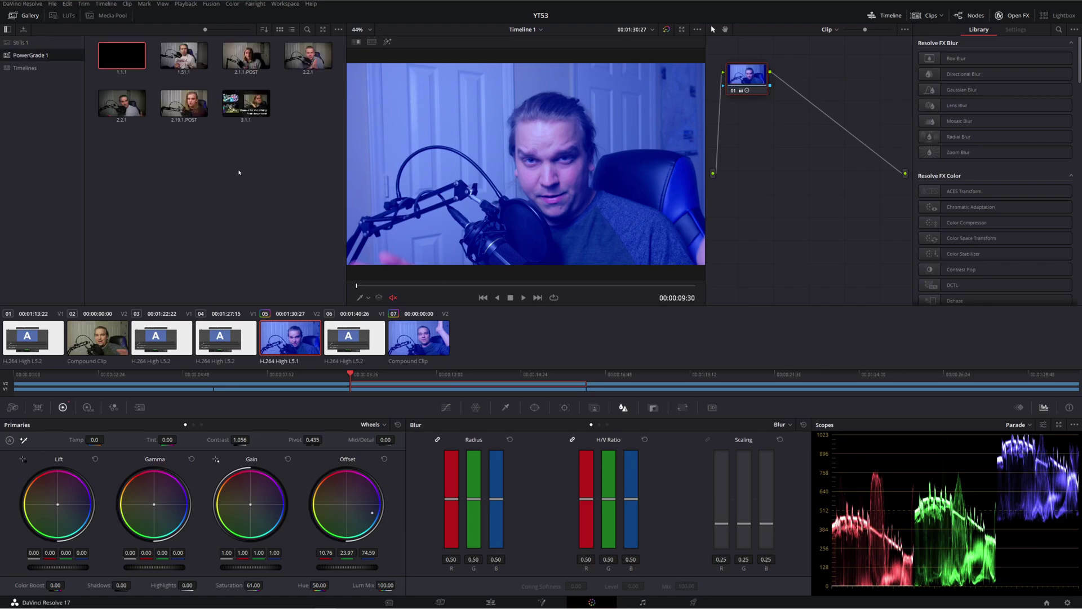
right_click(389, 149)
click(402, 154)
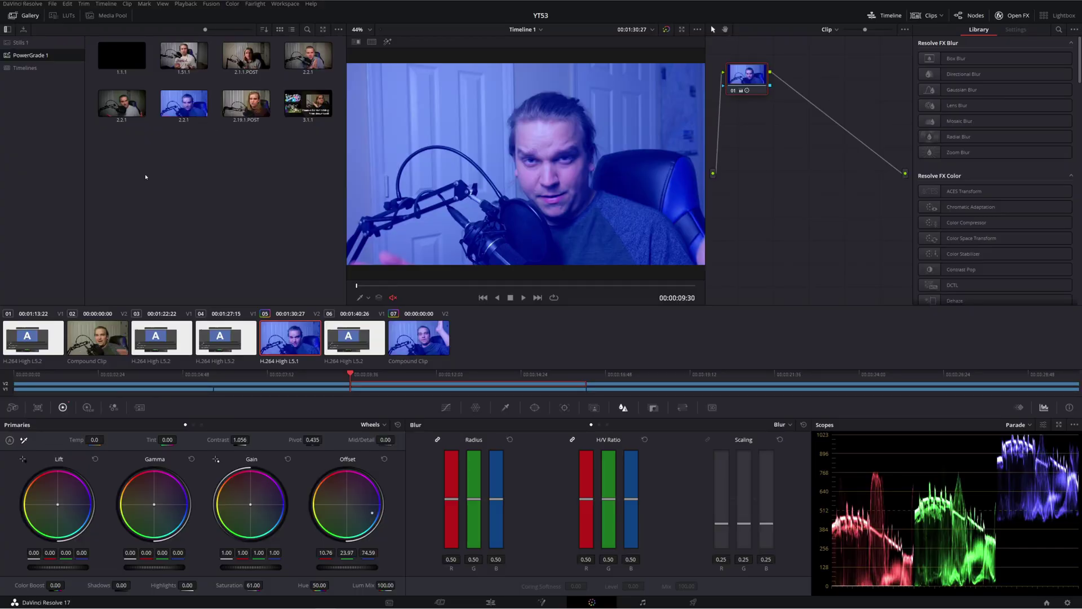
right_click(204, 98)
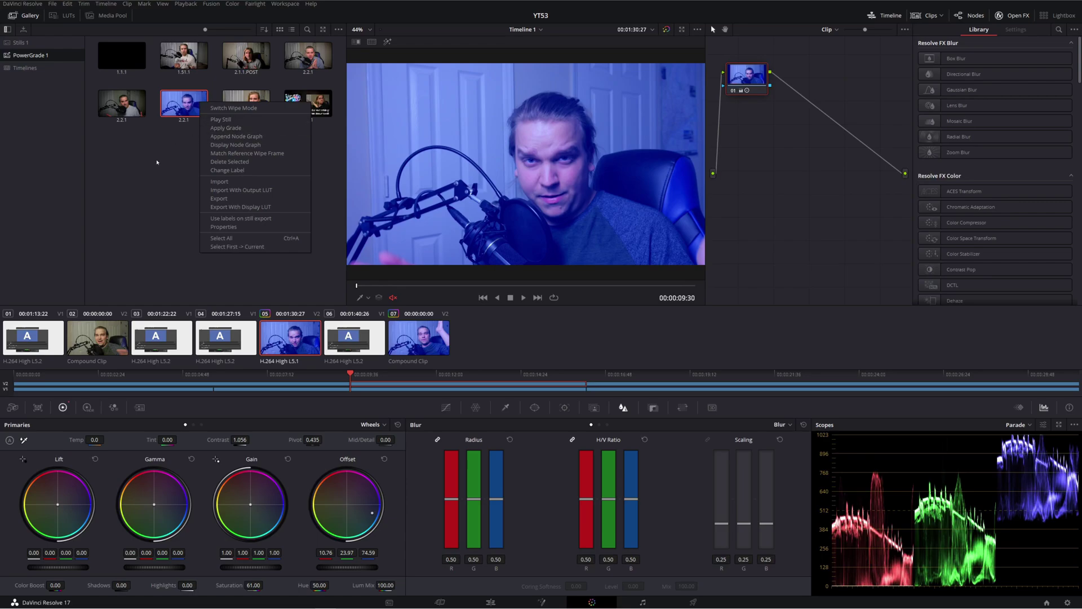
click(137, 228)
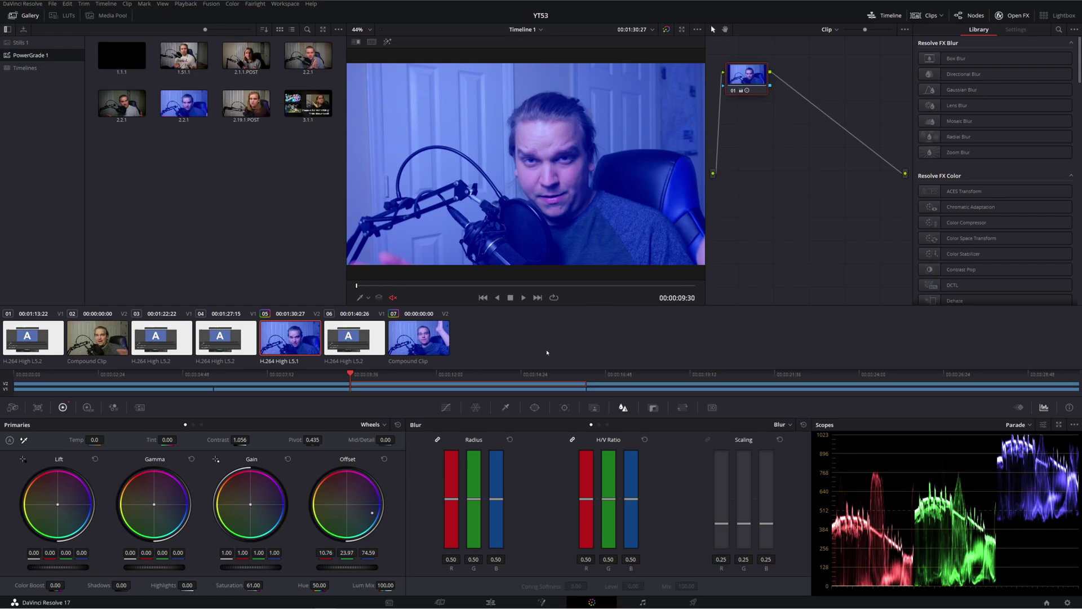
- Select clips 07, 05 and 02 and apply the natural-looking still's grade to them
click(419, 341)
ctrl+click(291, 340)
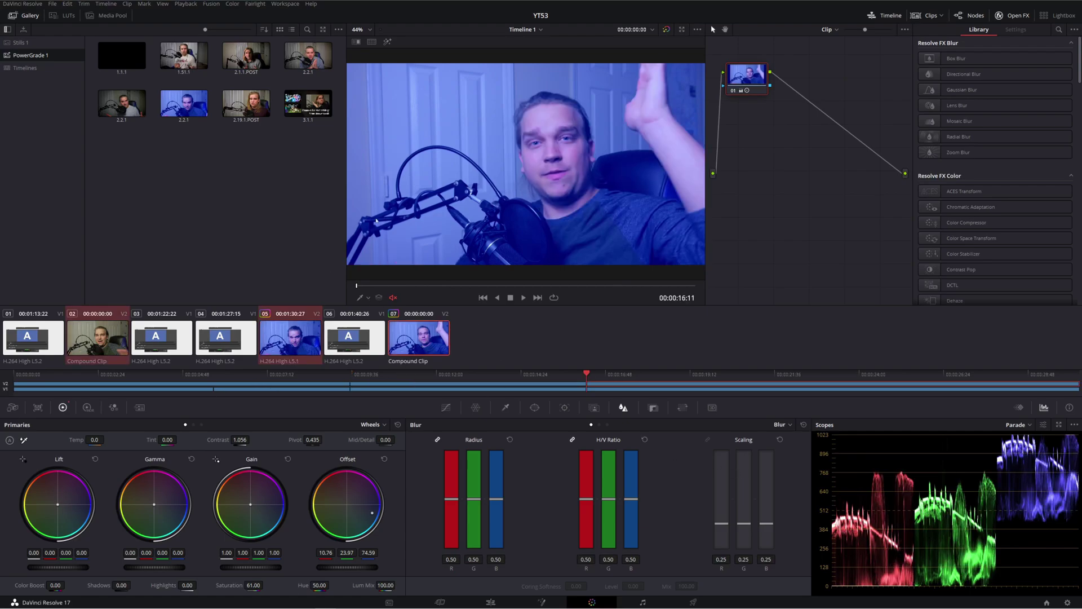
right_click(314, 61)
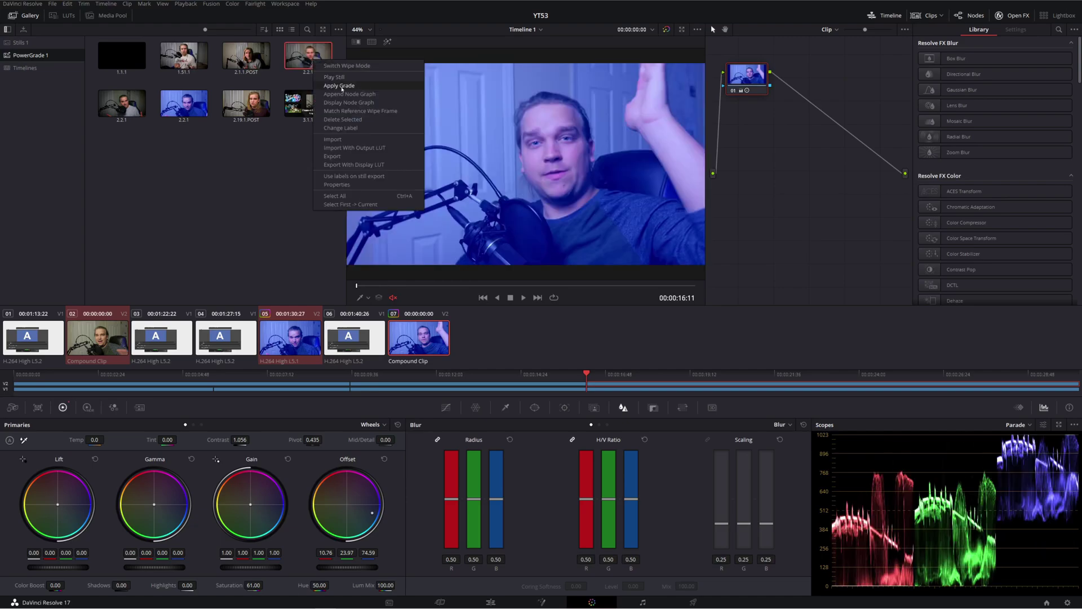
click(341, 86)
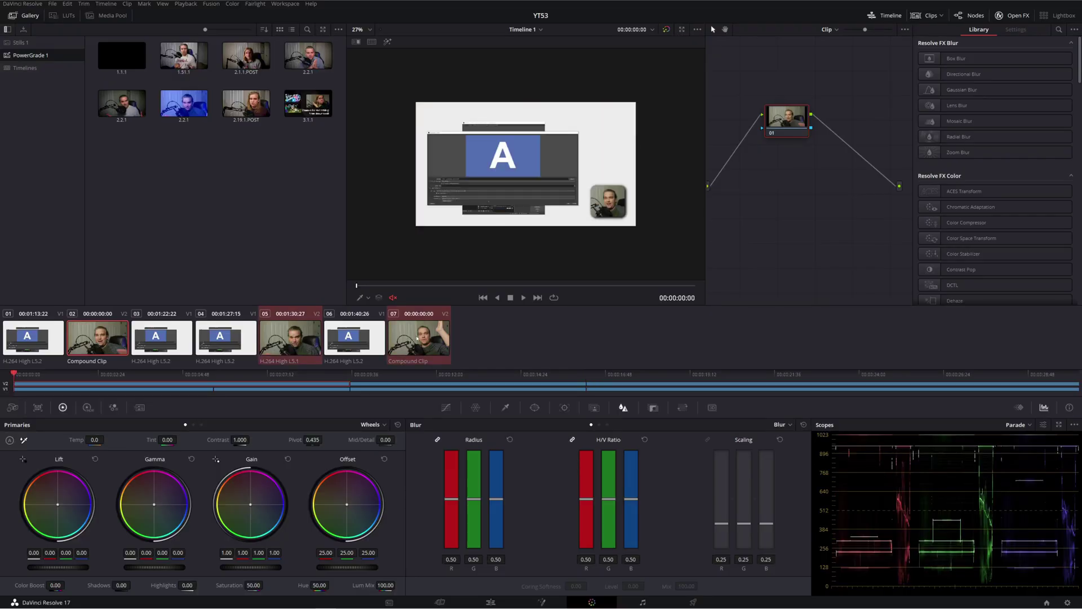
- Add the selected clips 02, 05 and 07 into a new color group named 'new group'
right_click(418, 339)
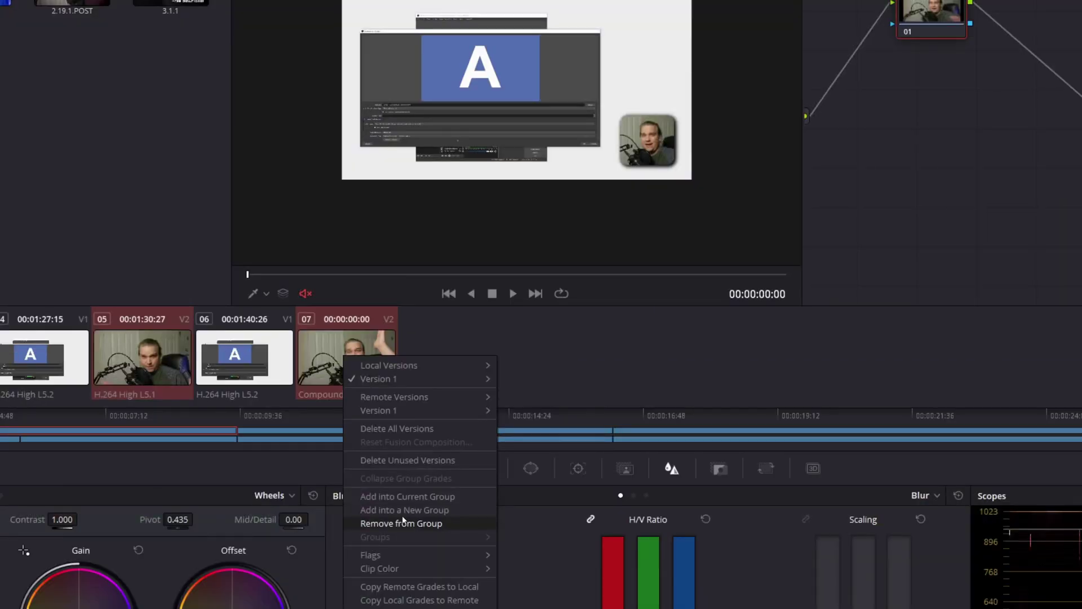
click(396, 509)
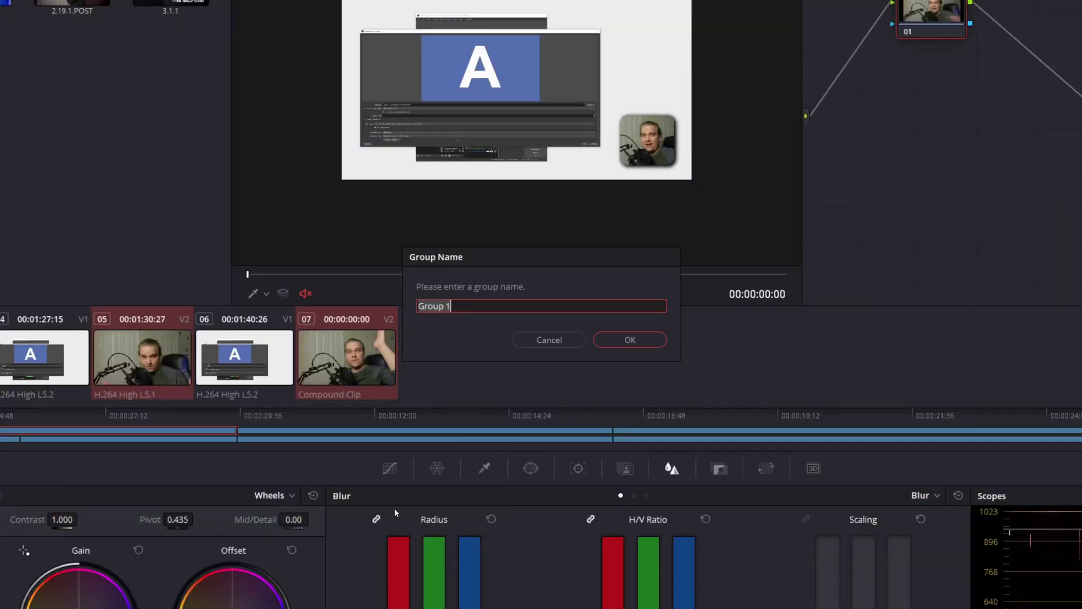
text(new group)
click(626, 339)
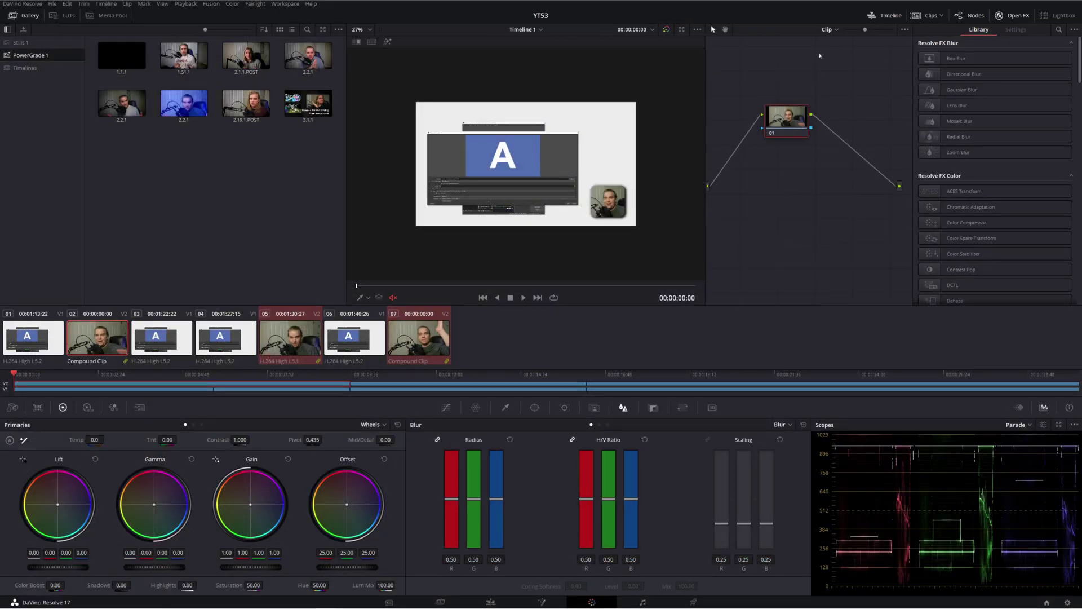
- Switch the node editor to Group Post-Clip and apply the blue 2.2.1 still's grade there
click(828, 30)
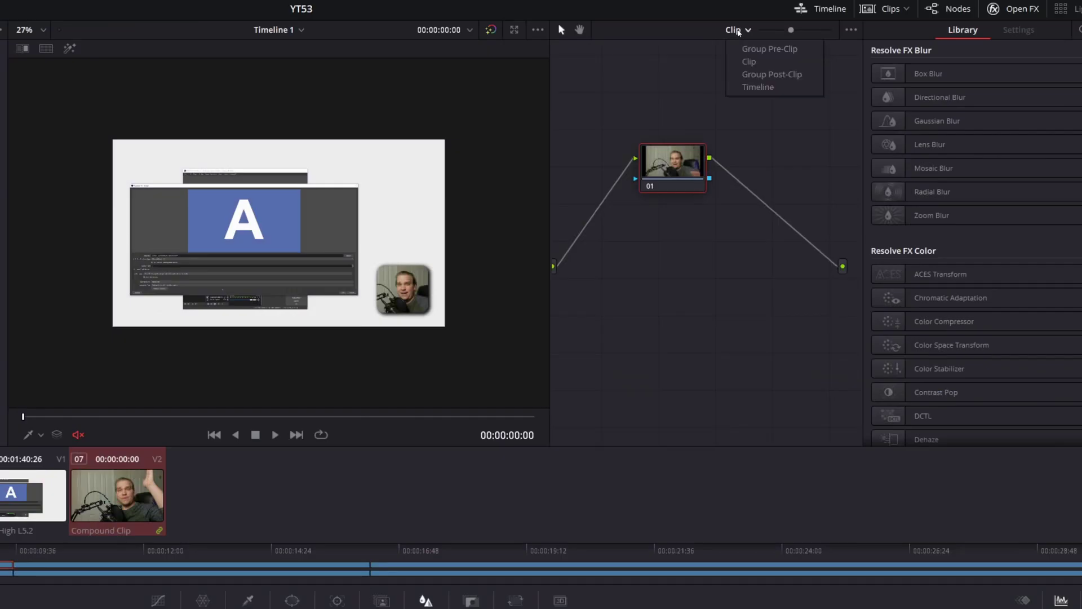
click(766, 77)
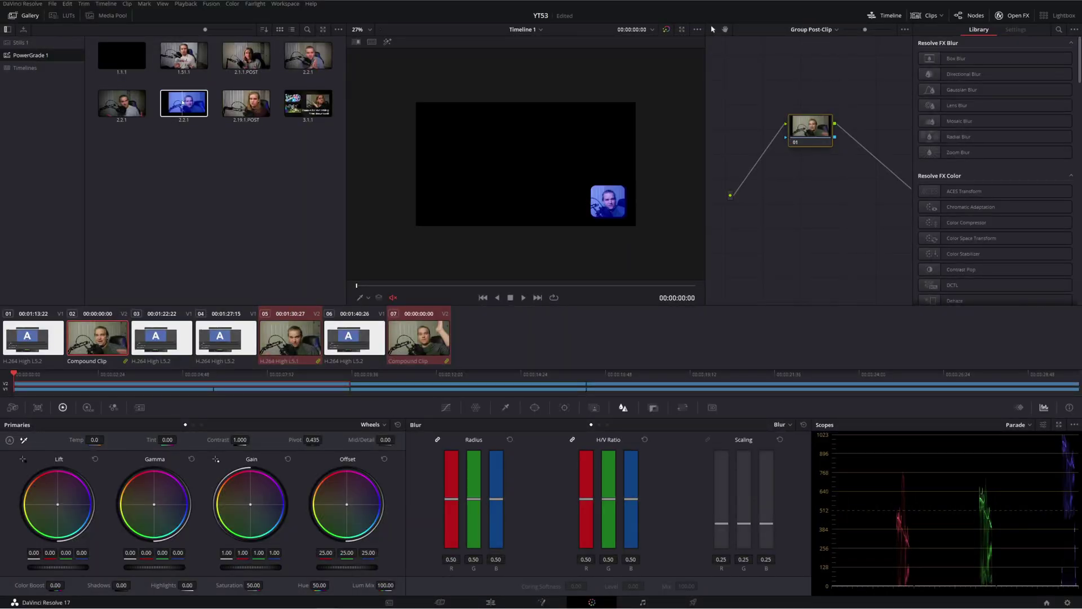
right_click(184, 103)
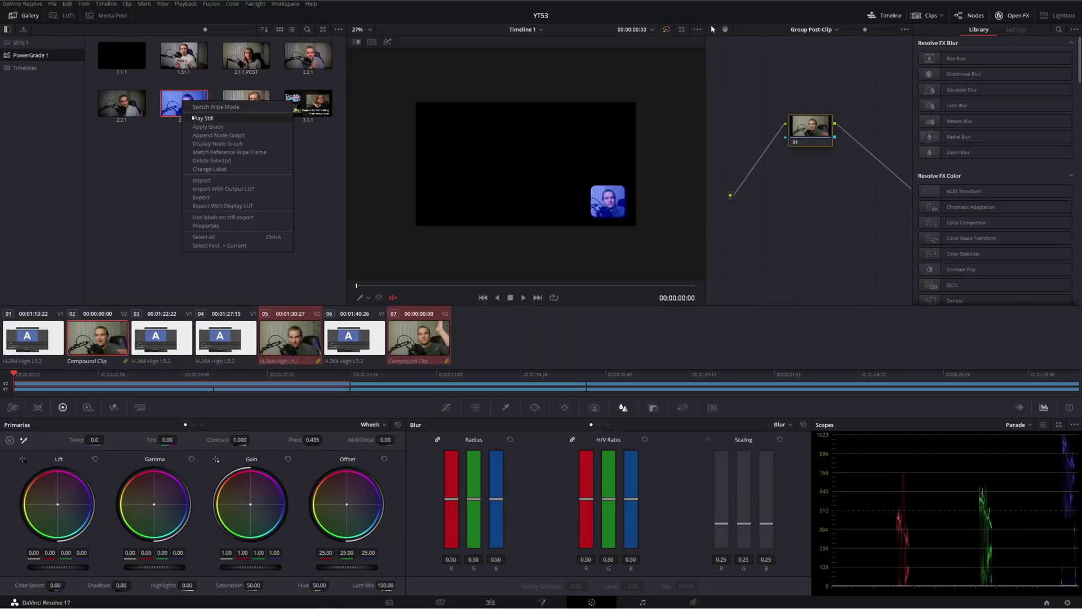
click(200, 127)
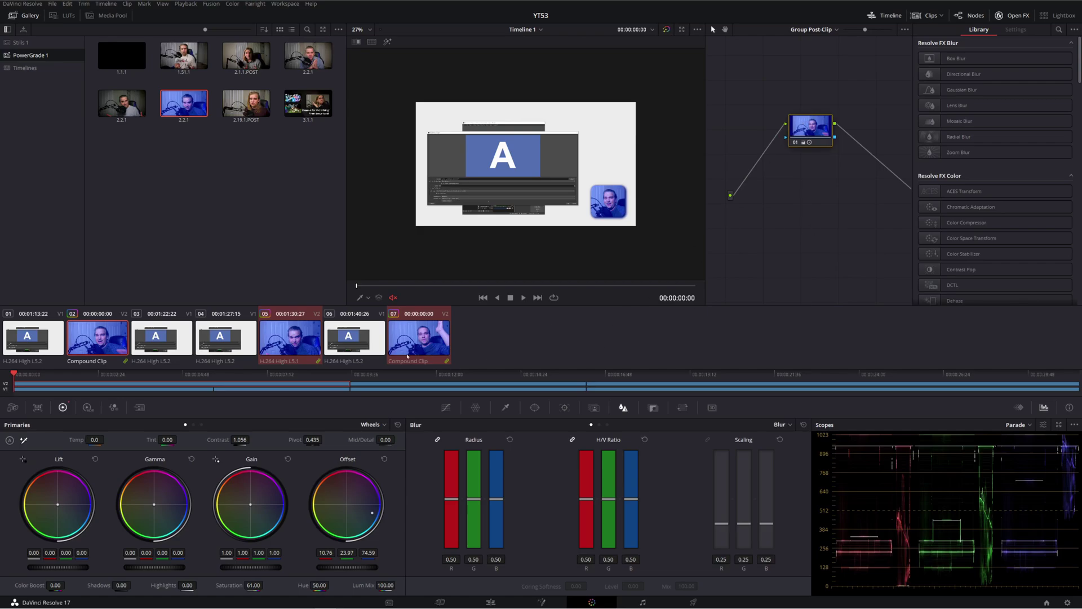
- Step through clips 05, 06 and 07 to confirm the grouped clips turned blue
click(285, 335)
key(Home)
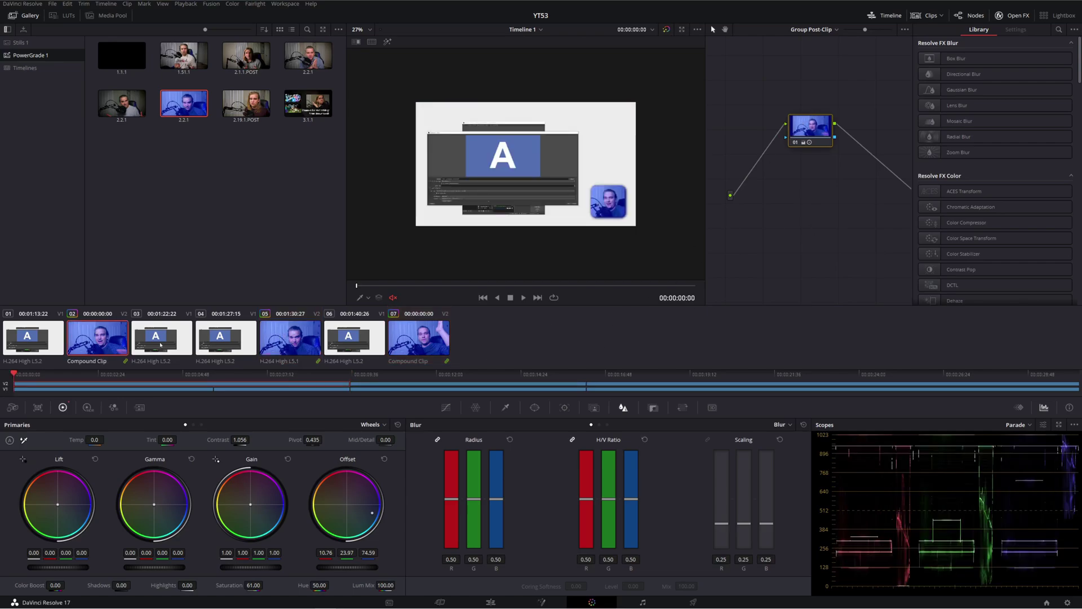
click(281, 341)
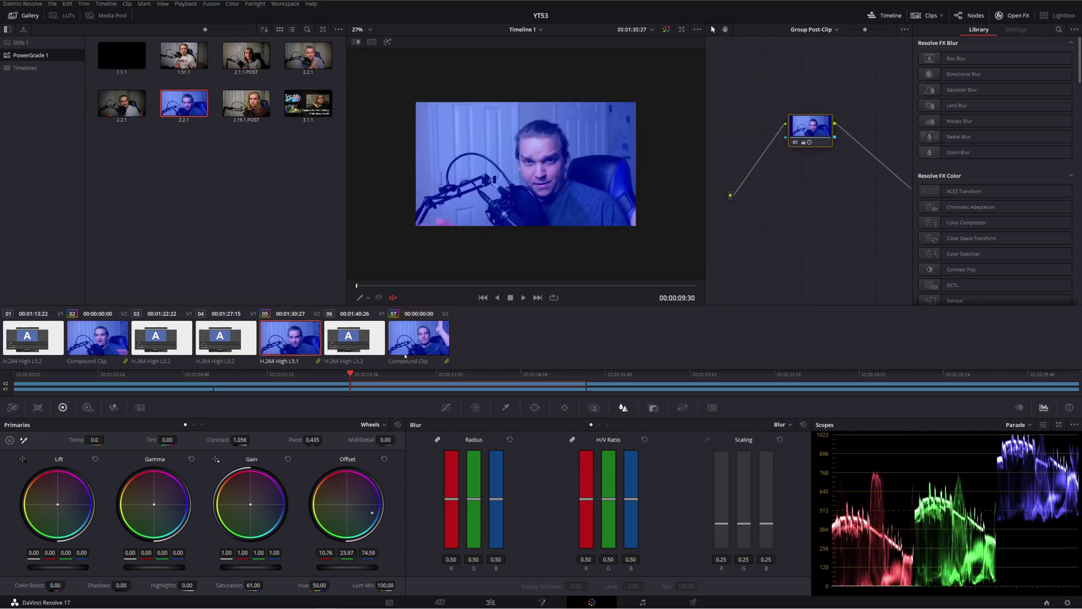
key(Down)
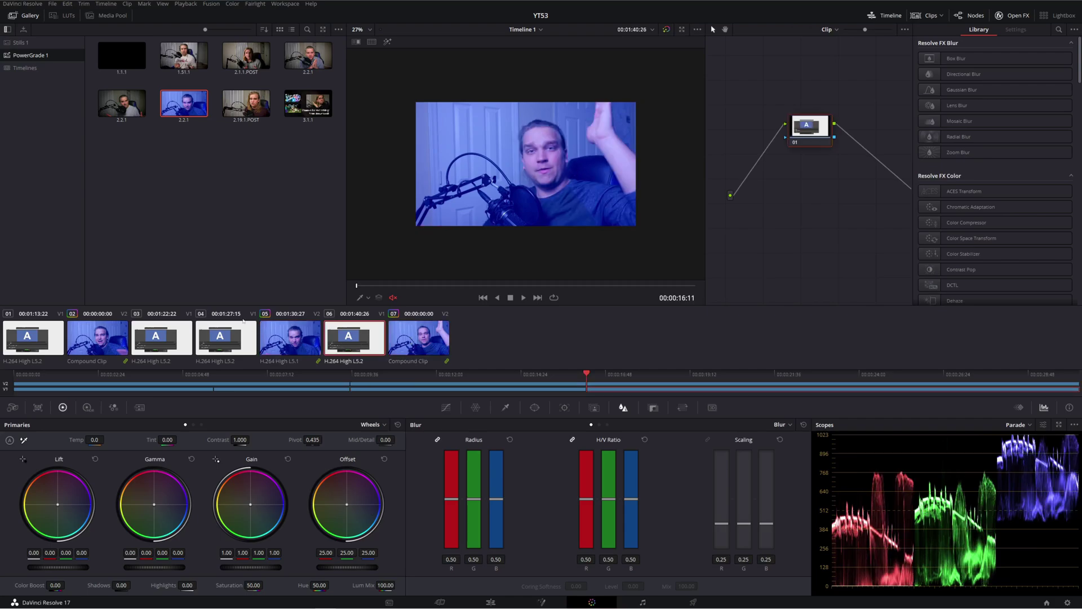
key(Down)
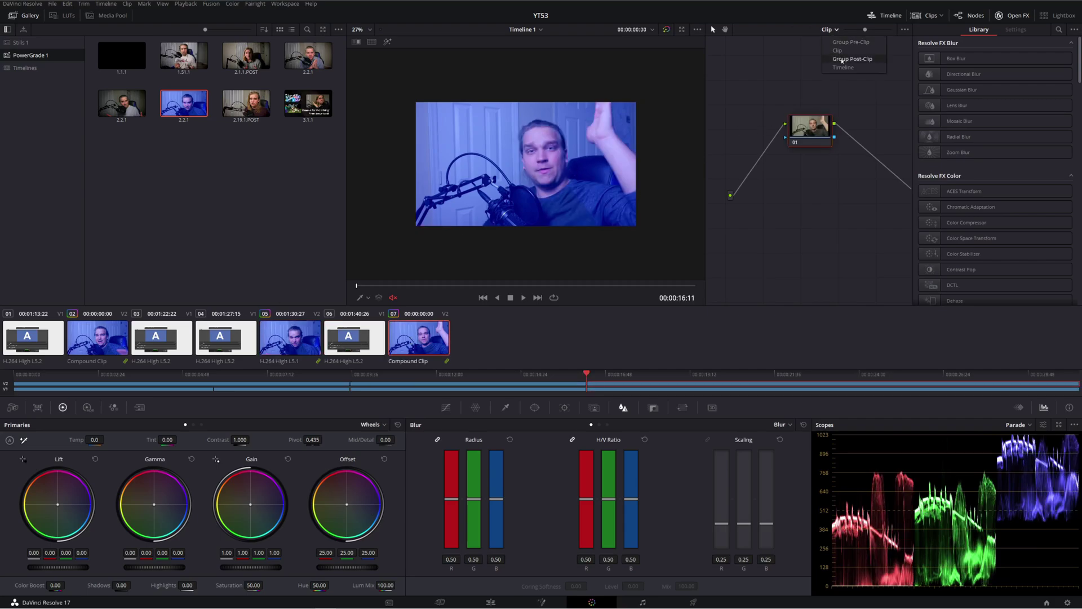
- Bring up the options menu for the natural-looking still in PowerGrade 1
right_click(305, 64)
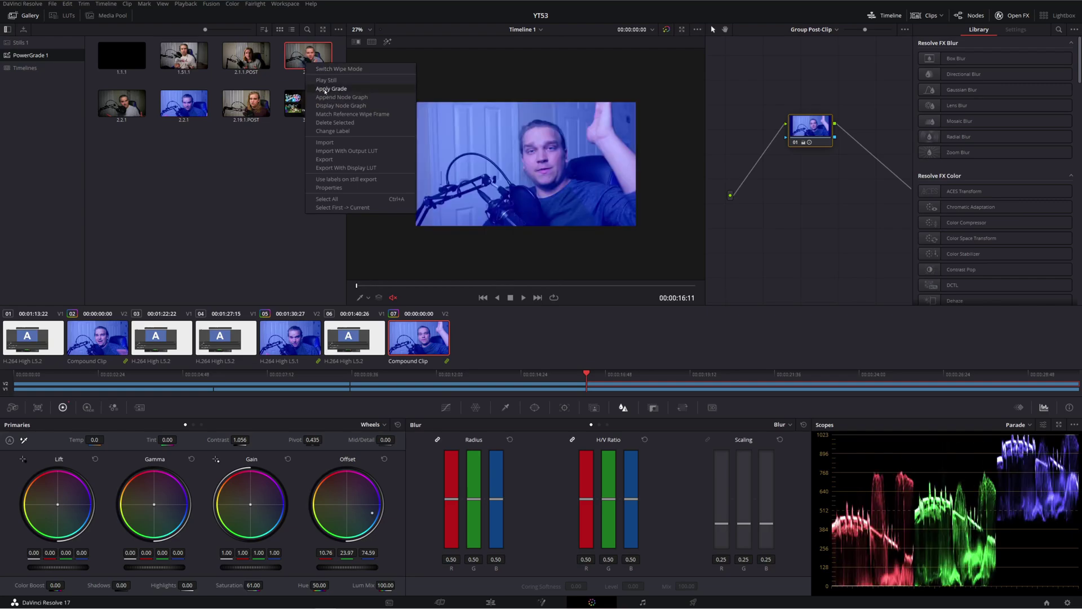